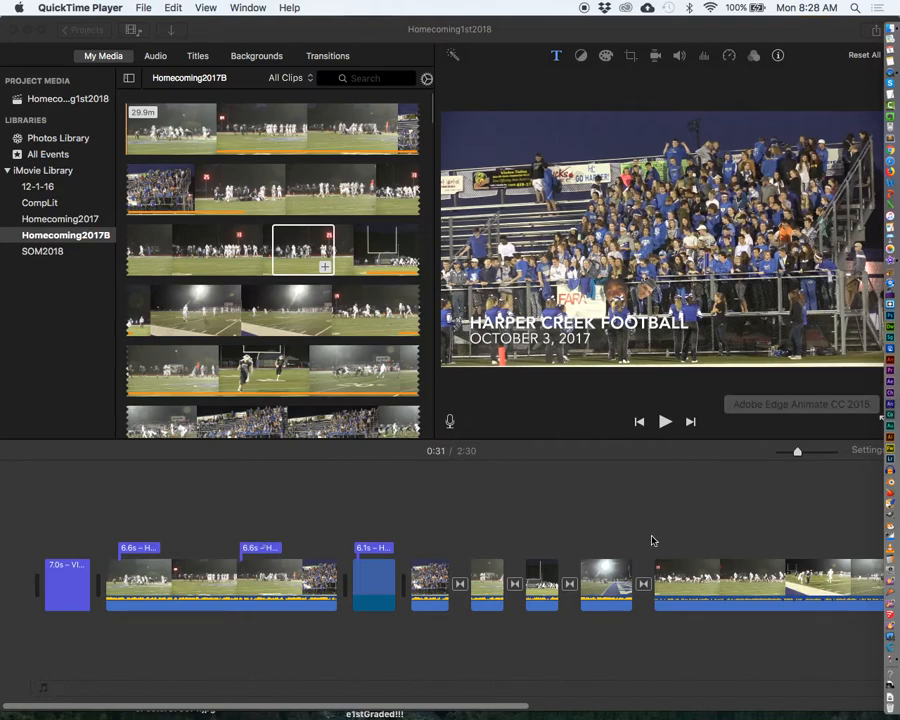
Step: Try different volume levels on the first football clip's audio line, including 35% and 400%, and lower it again
{"action": "left_click", "coordinate": [161, 586]}
{"action": "left_click", "coordinate": [170, 586]}
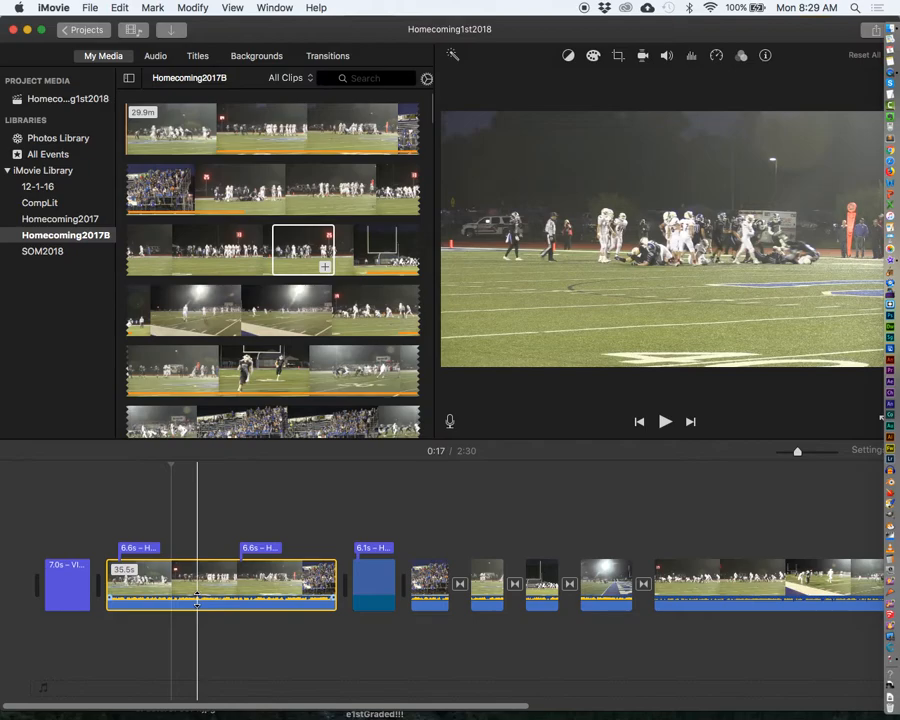
{"action": "left_click", "coordinate": [197, 600]}
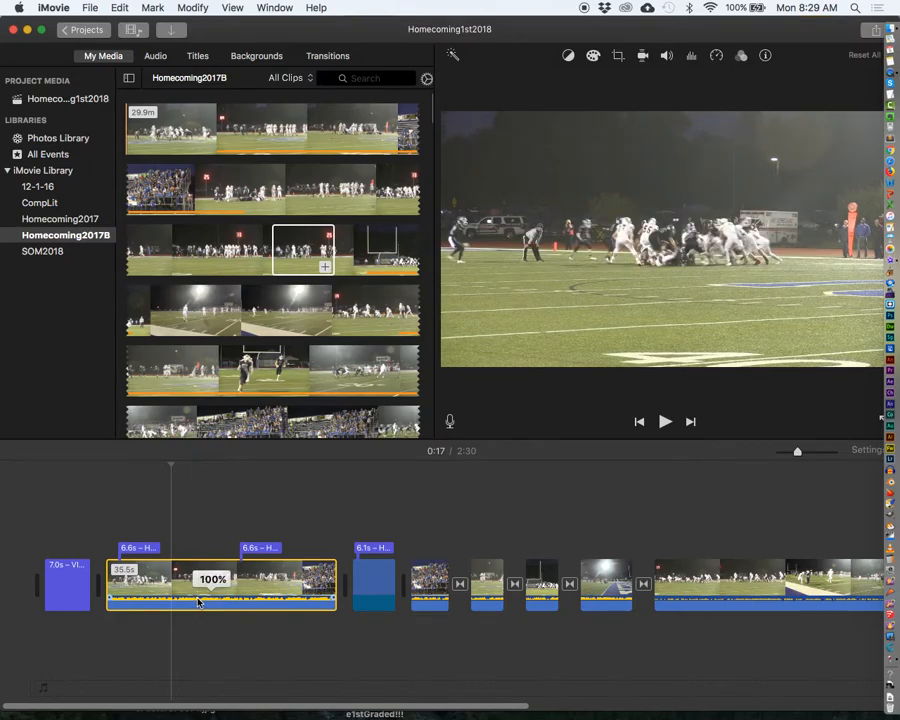
{"action": "left_click_drag", "start_coordinate": [197, 600], "coordinate": [198, 607]}
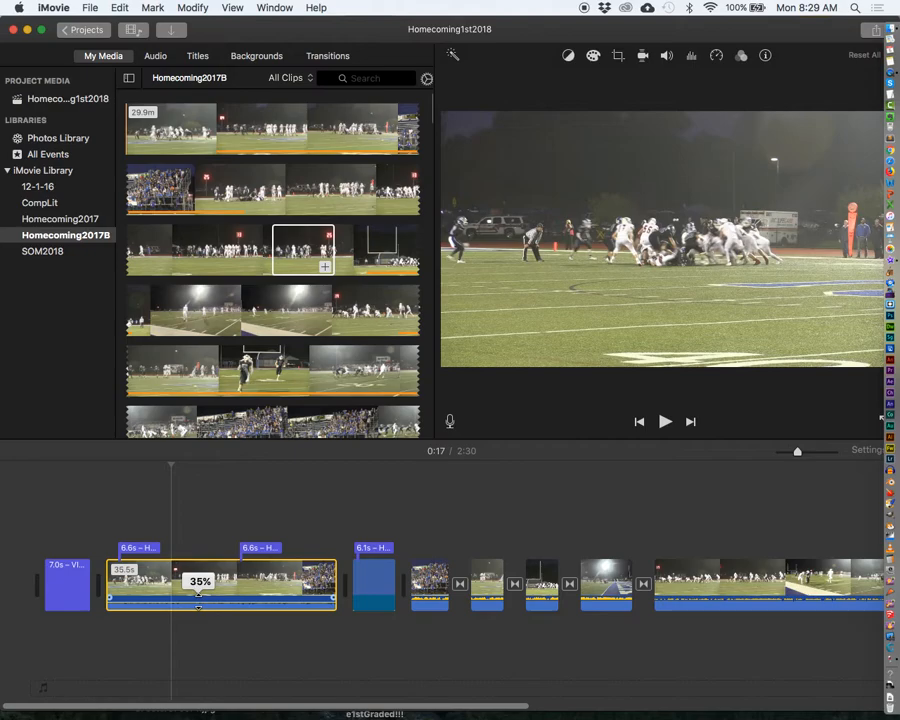
{"action": "left_click_drag", "start_coordinate": [198, 607], "coordinate": [199, 592]}
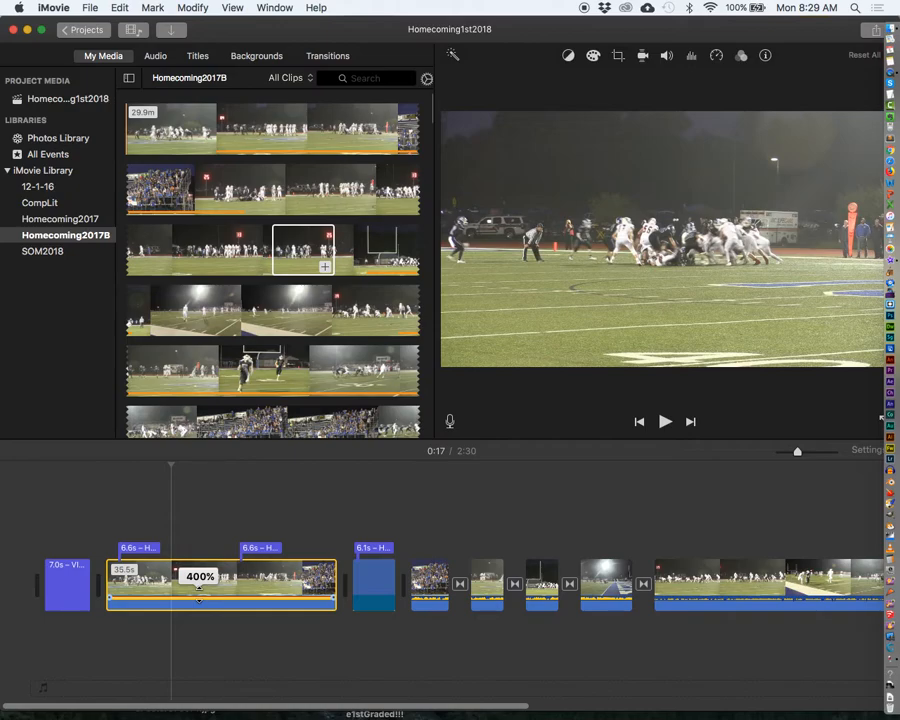
{"action": "mouse_move", "coordinate": [199, 591]}
{"action": "left_mouse_down"}
{"action": "mouse_move", "coordinate": [201, 614]}
{"action": "mouse_move", "coordinate": [202, 604]}
{"action": "left_mouse_up"}
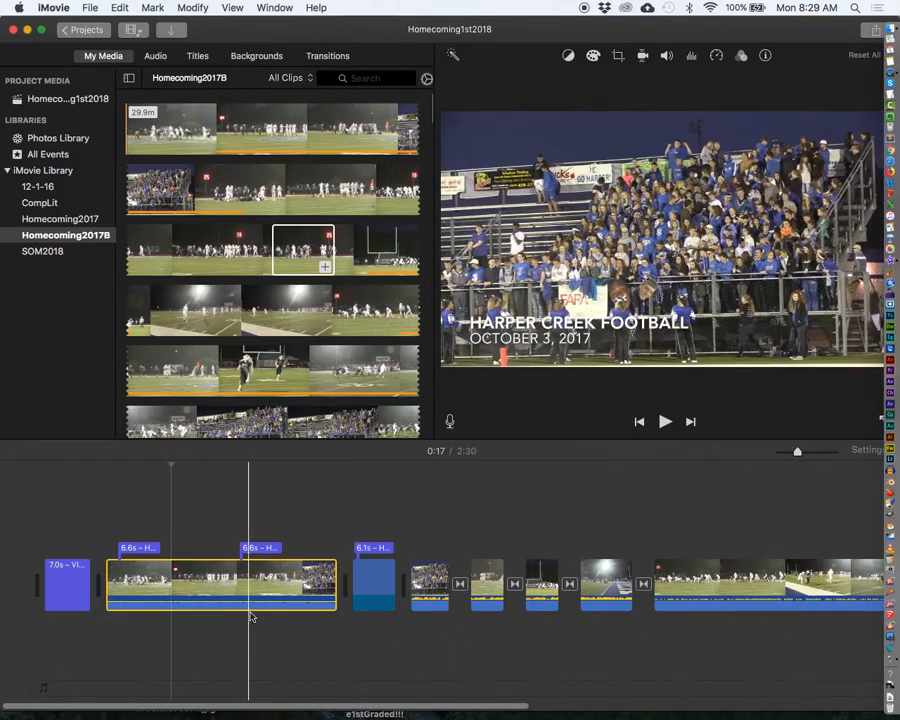
{"action": "left_click_drag", "start_coordinate": [240, 600], "coordinate": [239, 606]}
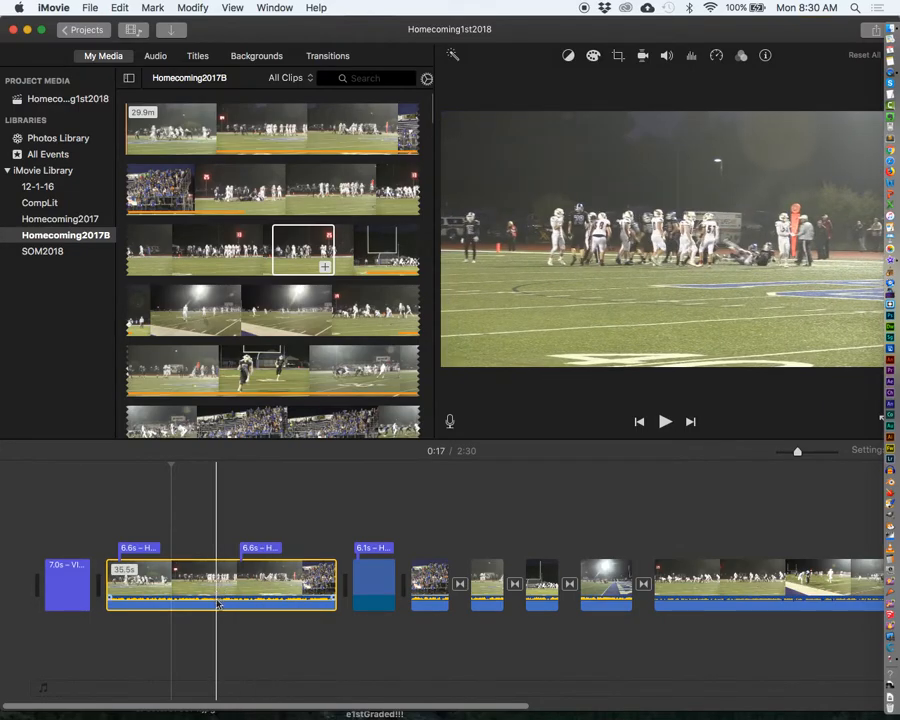
{"action": "mouse_move", "coordinate": [218, 602]}
{"action": "left_mouse_down"}
{"action": "mouse_move", "coordinate": [215, 595]}
{"action": "mouse_move", "coordinate": [215, 606]}
{"action": "left_mouse_up"}
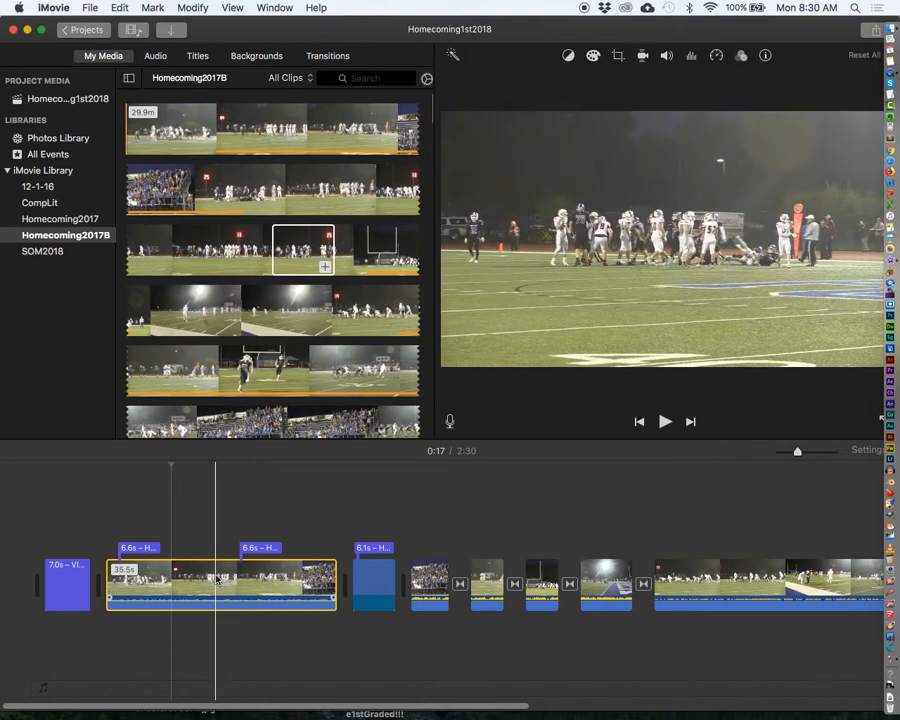
Step: Show the volume controls for the first football clip and set its volume to 90%
{"action": "left_click", "coordinate": [217, 580]}
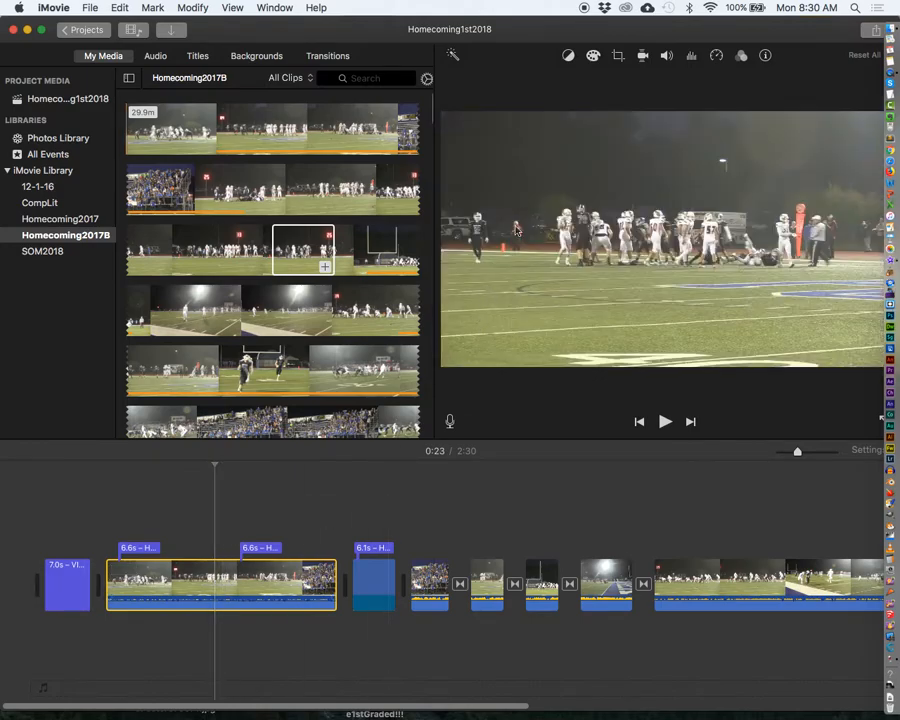
{"action": "left_click", "coordinate": [667, 57]}
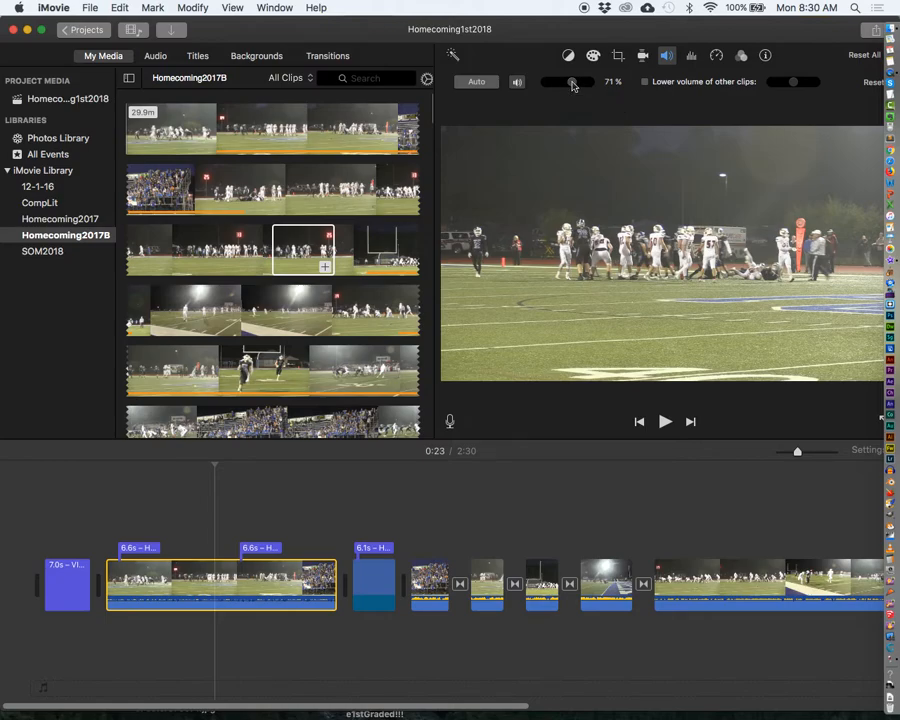
{"action": "mouse_move", "coordinate": [573, 86]}
{"action": "left_mouse_down"}
{"action": "mouse_move", "coordinate": [581, 86]}
{"action": "mouse_move", "coordinate": [565, 84]}
{"action": "mouse_move", "coordinate": [584, 86]}
{"action": "left_mouse_up"}
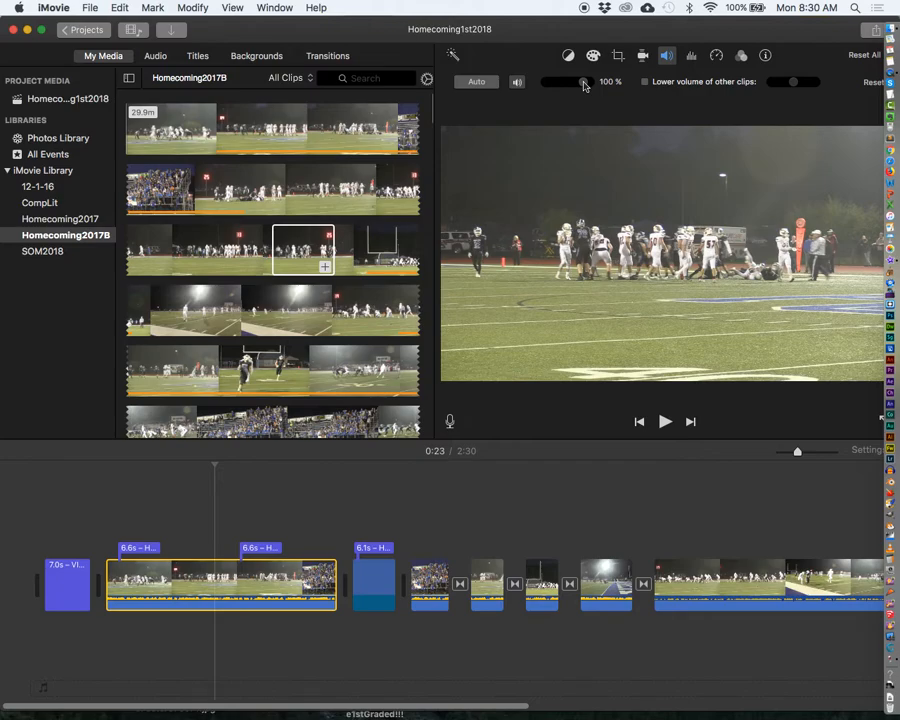
{"action": "left_click_drag", "start_coordinate": [584, 86], "coordinate": [580, 86]}
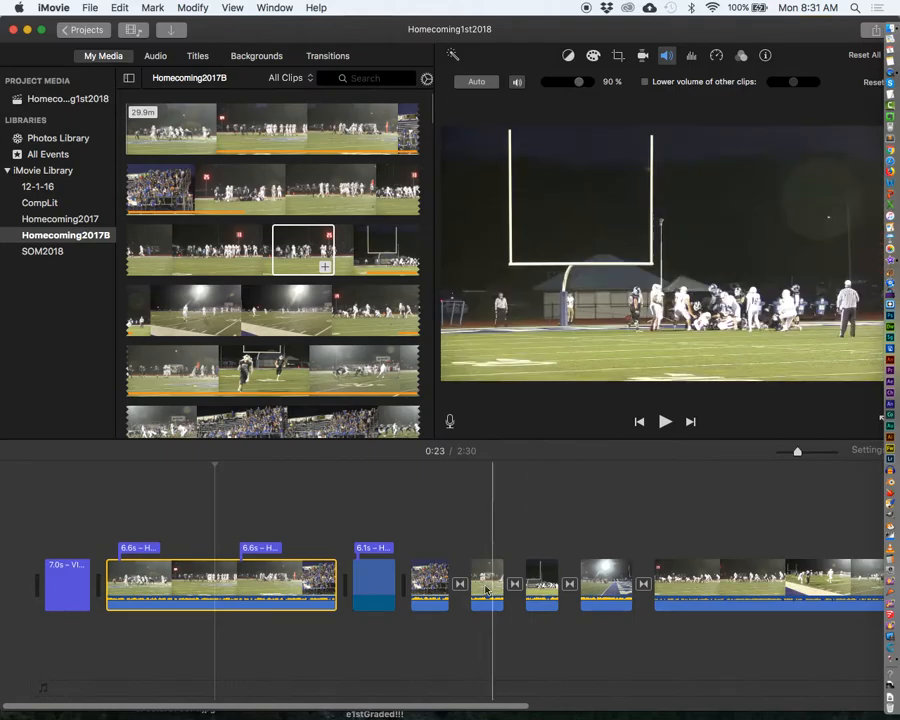
Step: Select the five video clips after the blue title background together and set their volume to 88%
{"action": "left_click", "coordinate": [428, 590]}
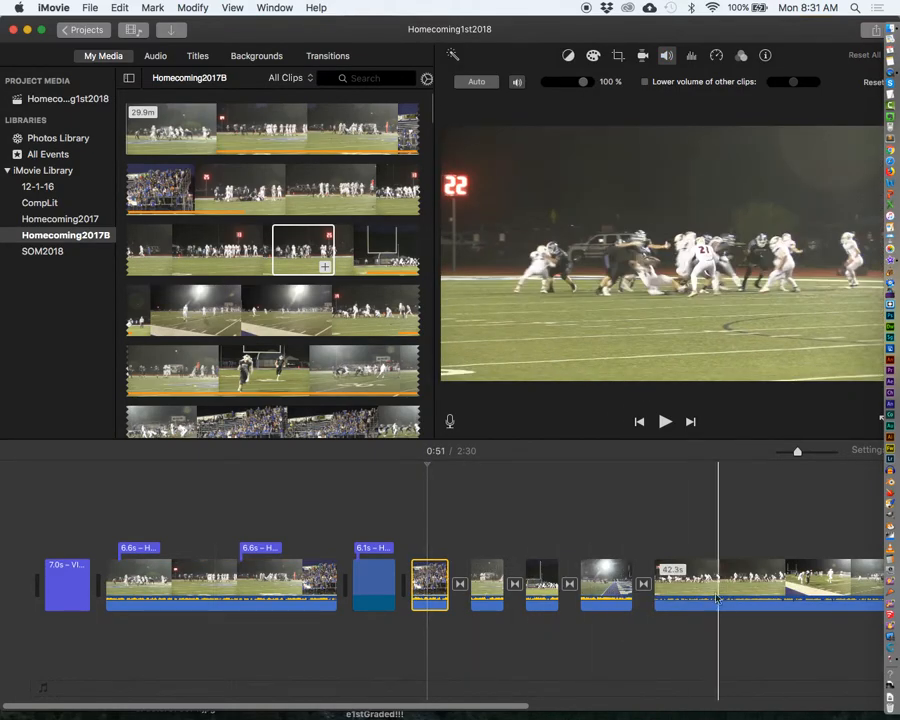
{"action": "left_click", "coordinate": [490, 585], "text": "super"}
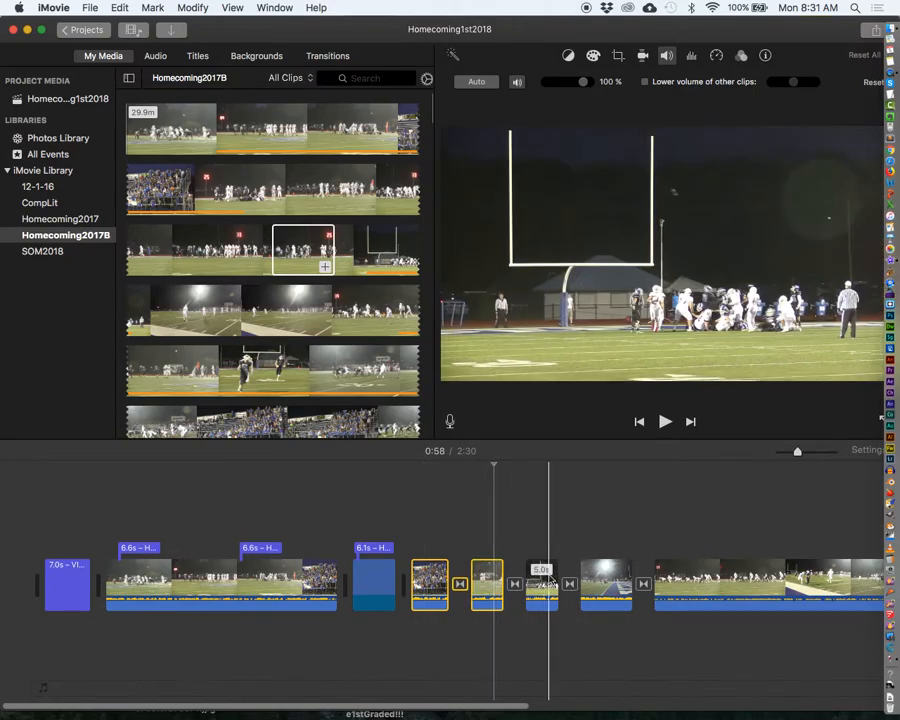
{"action": "left_click", "coordinate": [548, 585], "text": "super"}
{"action": "left_click", "coordinate": [614, 585], "text": "super"}
{"action": "left_click", "coordinate": [690, 585], "text": "super"}
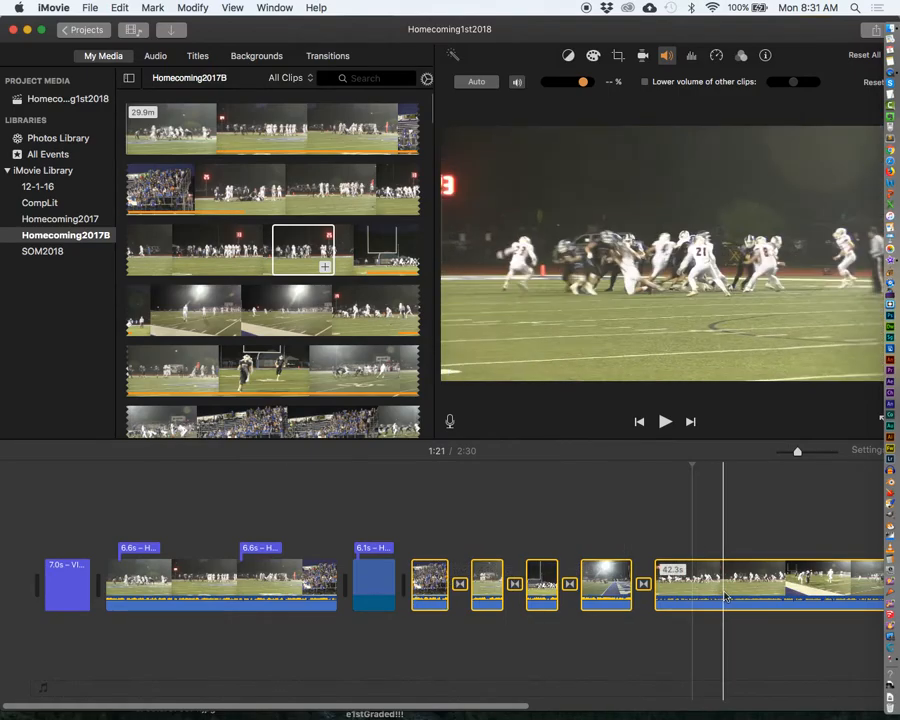
{"action": "left_click", "coordinate": [583, 83]}
{"action": "left_click_drag", "start_coordinate": [583, 85], "coordinate": [578, 86]}
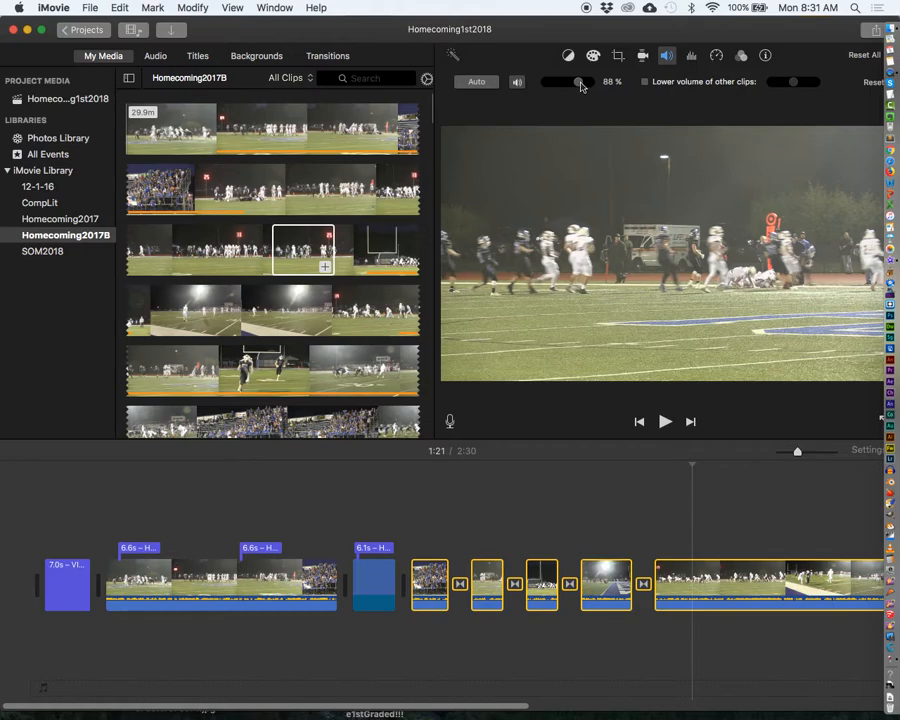
Step: Examine the noise reduction and equalizer presets for the selected clips, keeping the equalizer on Flat
{"action": "left_click", "coordinate": [691, 57]}
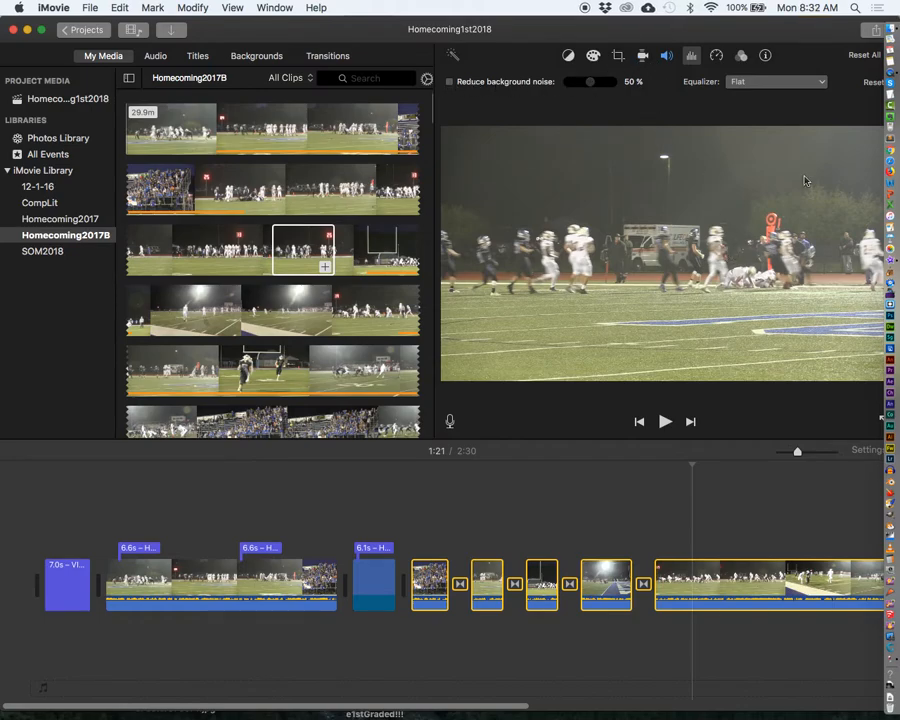
{"action": "left_click", "coordinate": [798, 83]}
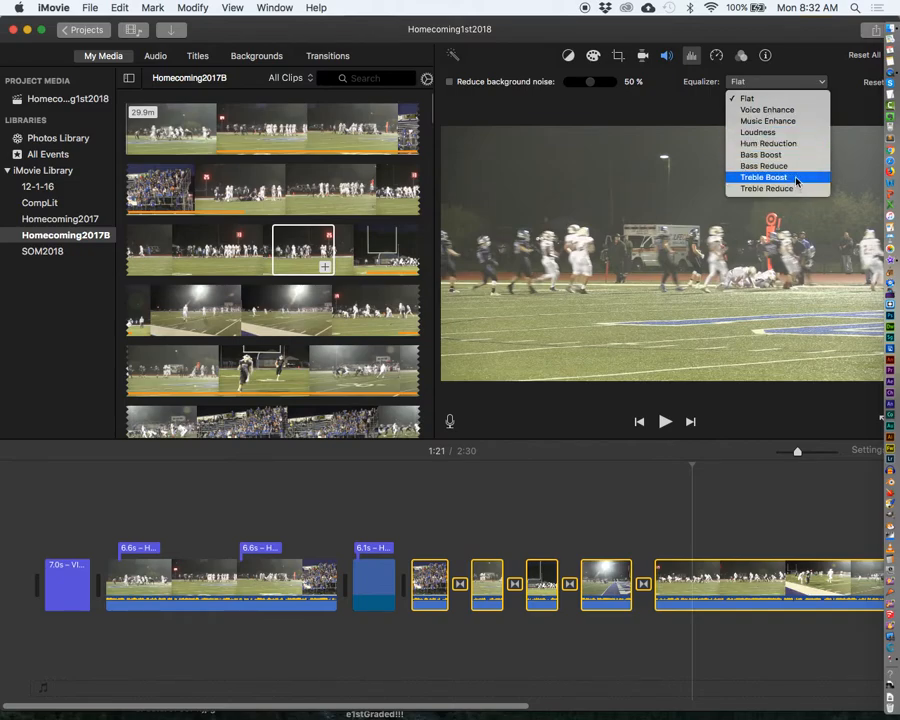
{"action": "left_click", "coordinate": [778, 98]}
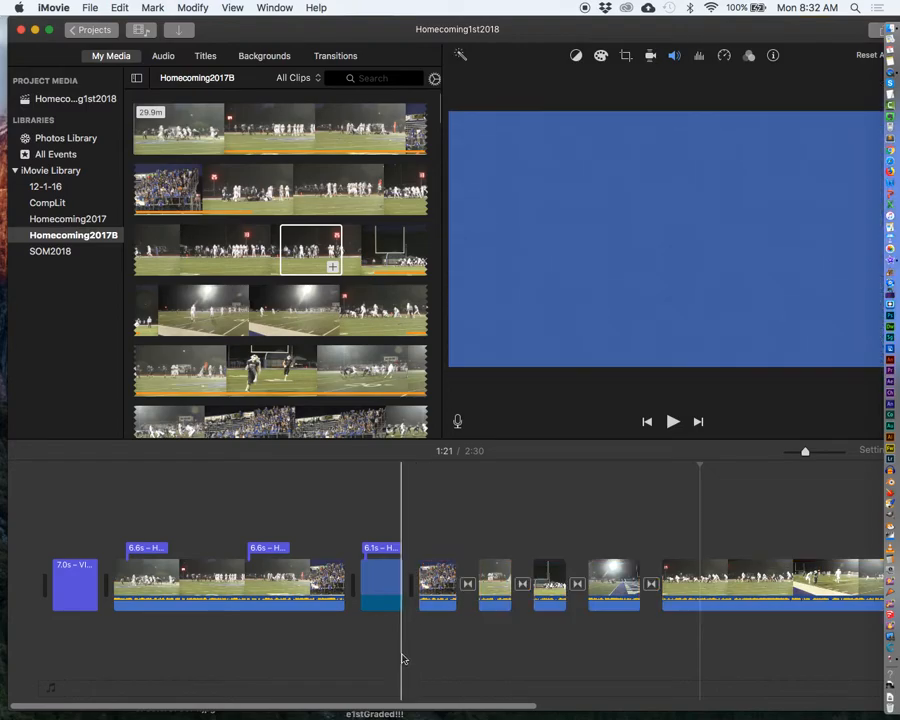
{"action": "left_click", "coordinate": [392, 655]}
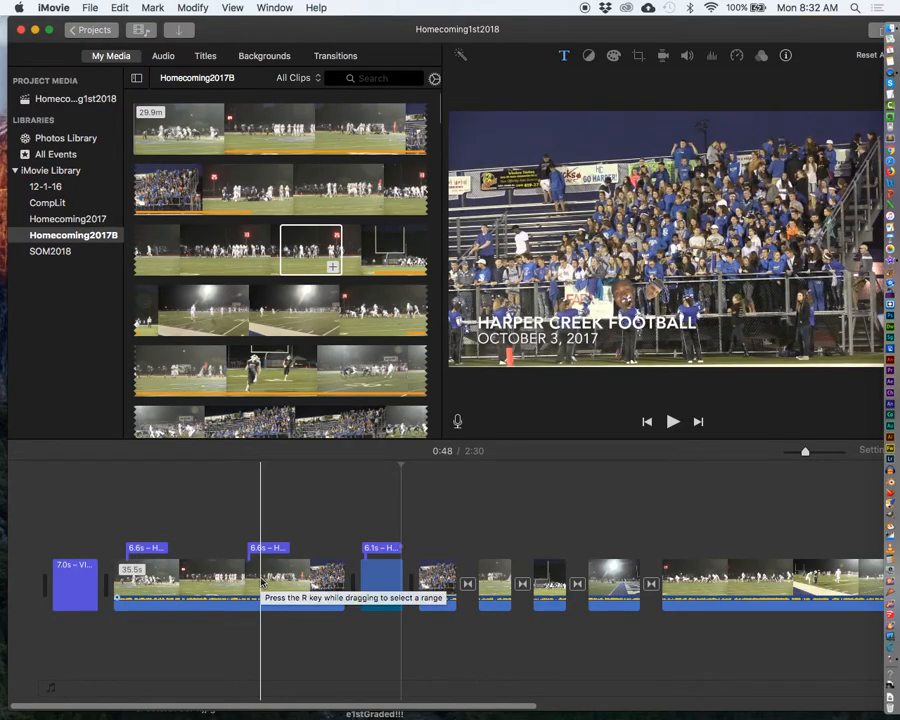
Step: Open the iTunes music library and look through its song list for background music
{"action": "left_click", "coordinate": [164, 57]}
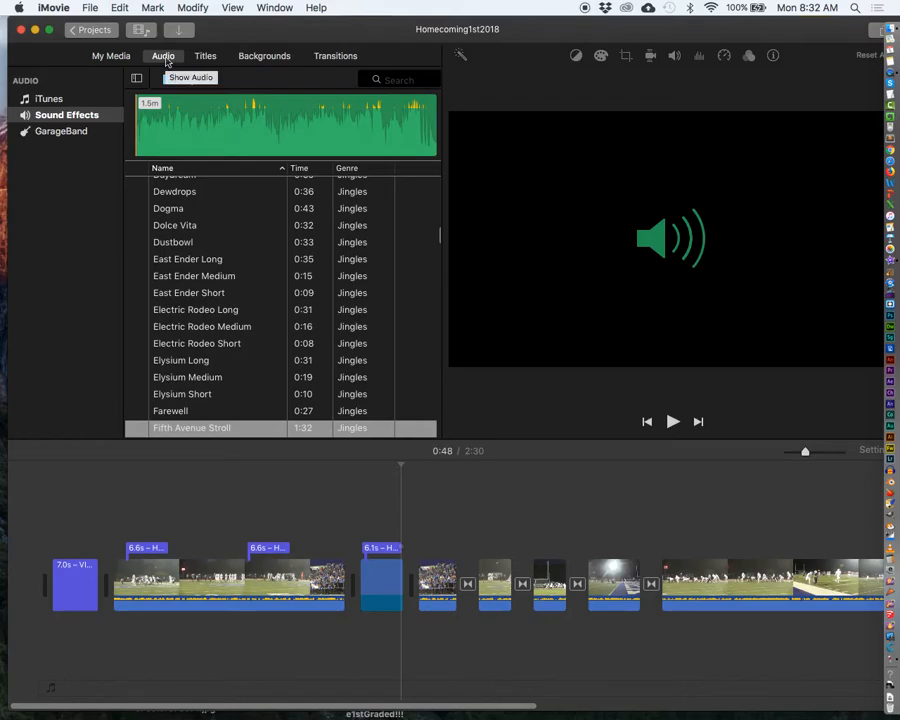
{"action": "left_click", "coordinate": [52, 100]}
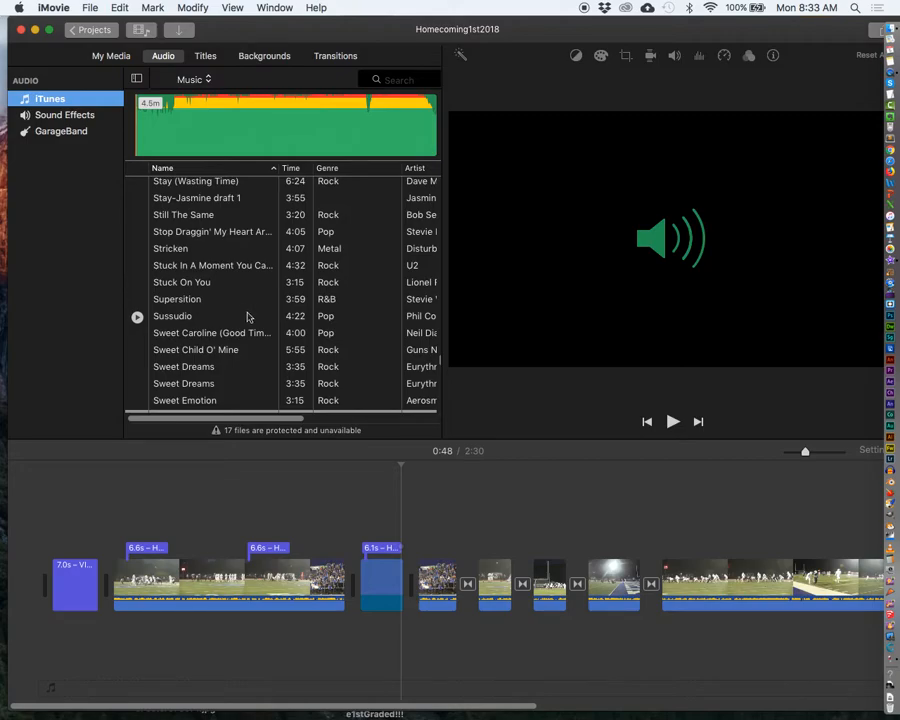
{"action": "left_click_drag", "start_coordinate": [185, 353], "coordinate": [197, 561]}
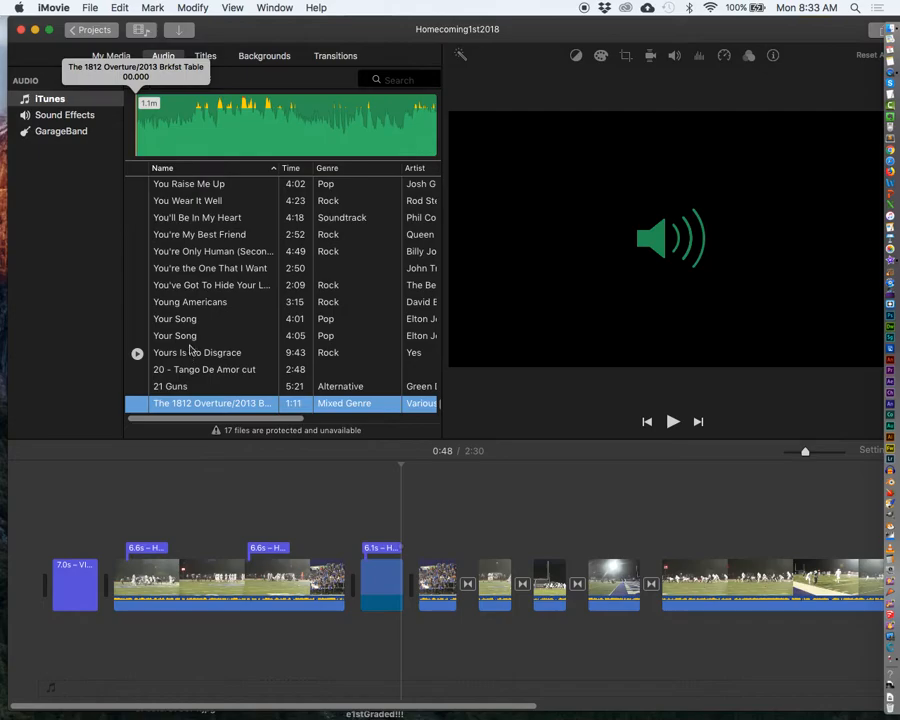
{"action": "scroll", "coordinate": [226, 306], "scroll_direction": "up", "scroll_amount": 10}
{"action": "scroll", "coordinate": [226, 308], "scroll_direction": "up", "scroll_amount": 10}
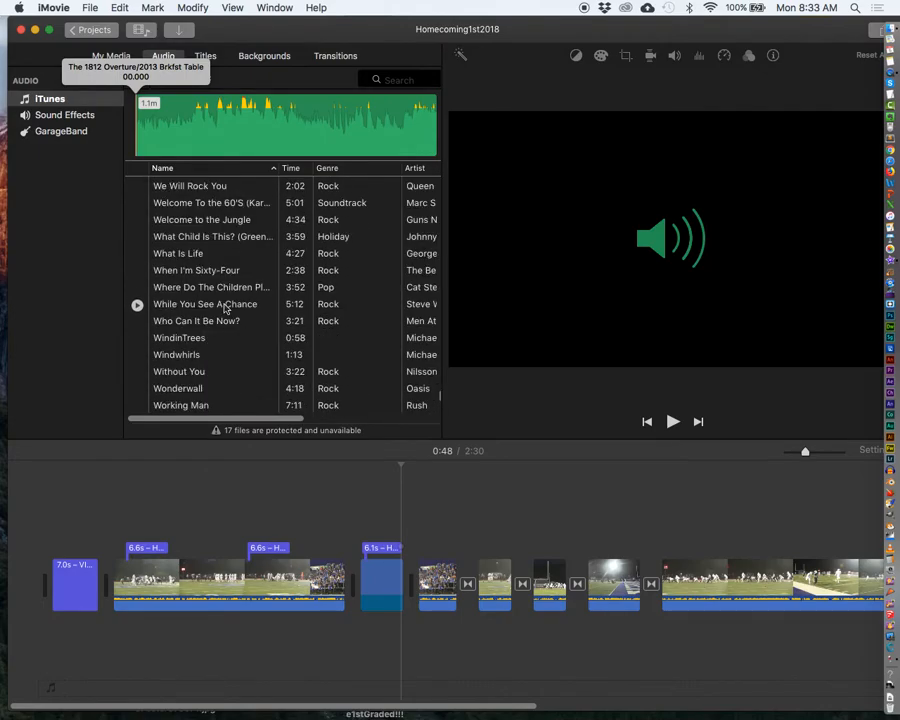
{"action": "scroll", "coordinate": [226, 308], "scroll_direction": "down", "scroll_amount": 8}
{"action": "scroll", "coordinate": [226, 306], "scroll_direction": "down", "scroll_amount": 5}
{"action": "scroll", "coordinate": [226, 307], "scroll_direction": "up", "scroll_amount": 15}
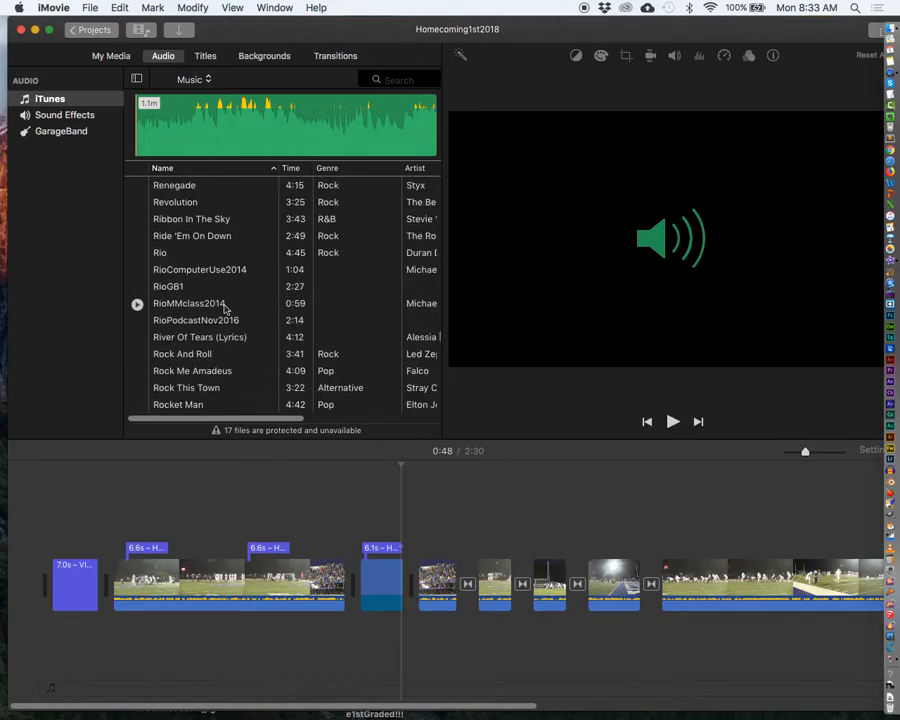
{"action": "scroll", "coordinate": [226, 309], "scroll_direction": "down", "scroll_amount": 10}
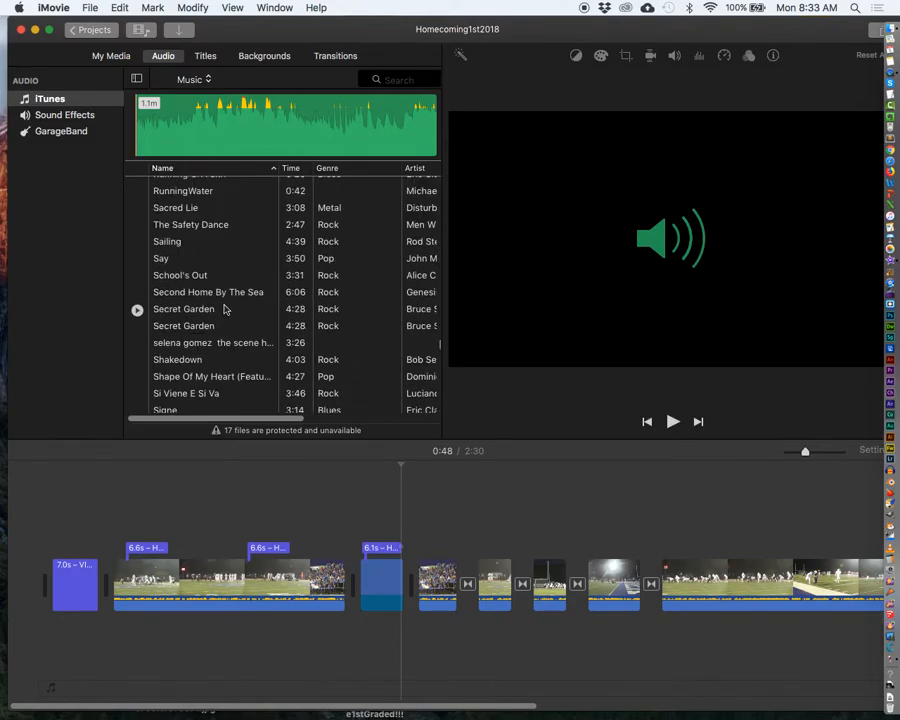
{"action": "scroll", "coordinate": [226, 309], "scroll_direction": "down", "scroll_amount": 5}
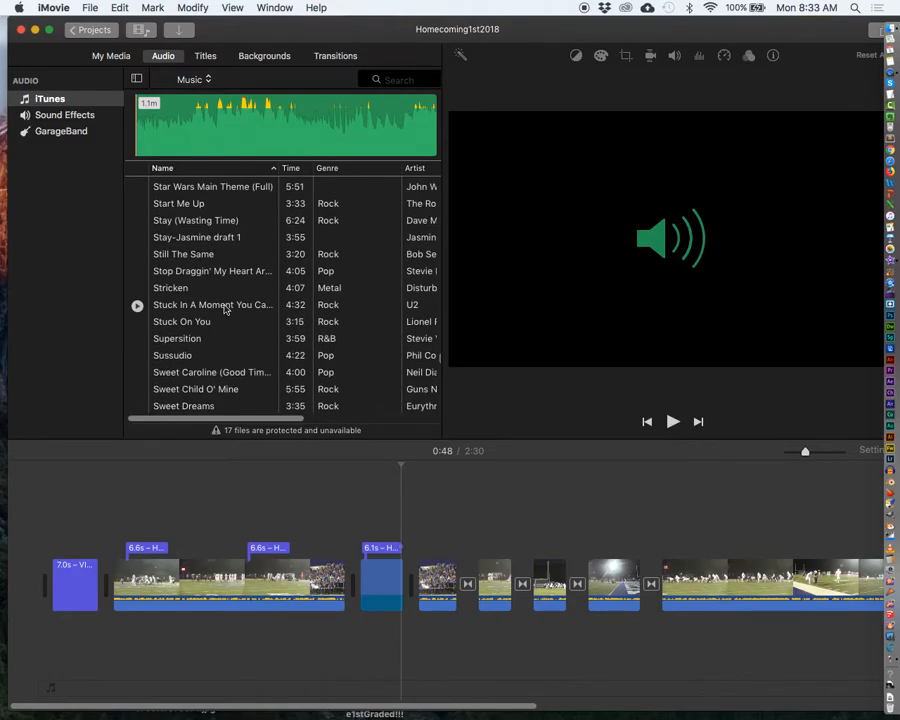
Step: Try Sweet Caroline (Good Times Never Seemed So Good) as music from the movie's start, preview the opening, and remove the song
{"action": "left_click", "coordinate": [197, 373]}
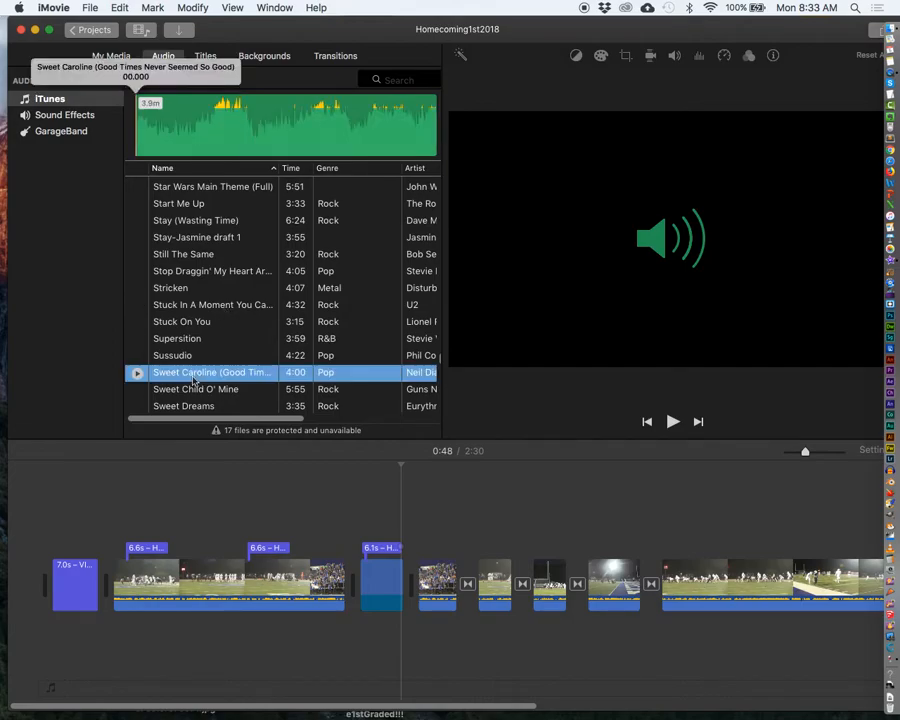
{"action": "left_click_drag", "start_coordinate": [194, 380], "coordinate": [57, 638]}
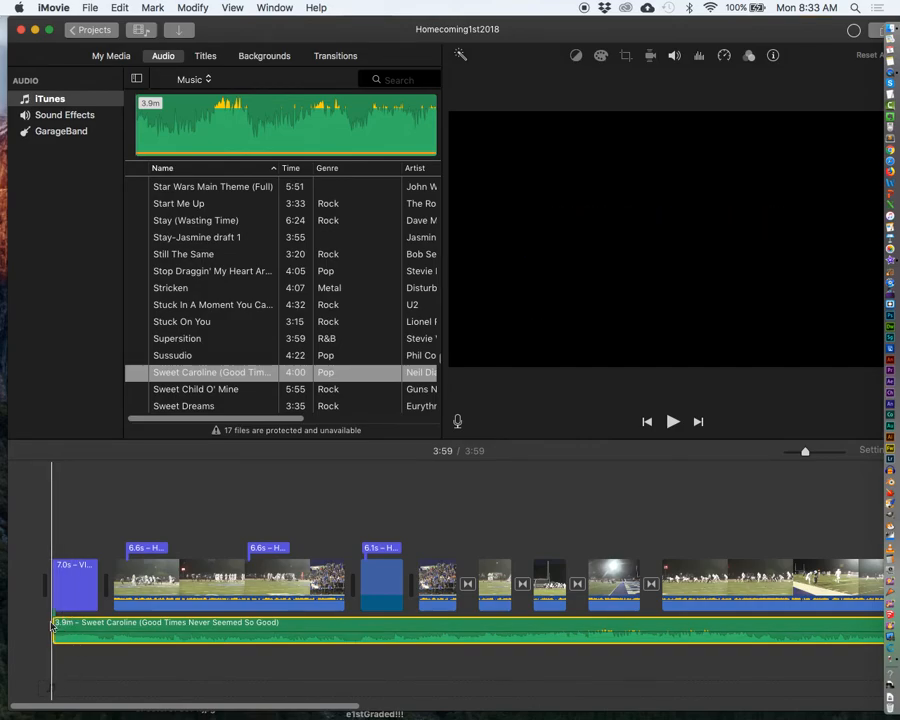
{"action": "key", "text": "space"}
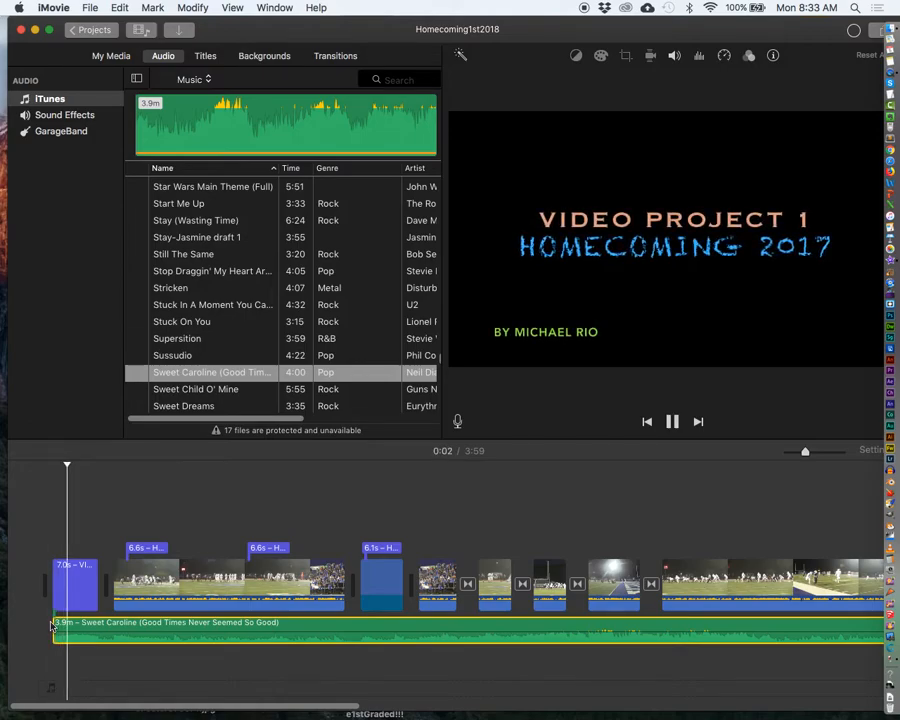
{"action": "key", "text": "space"}
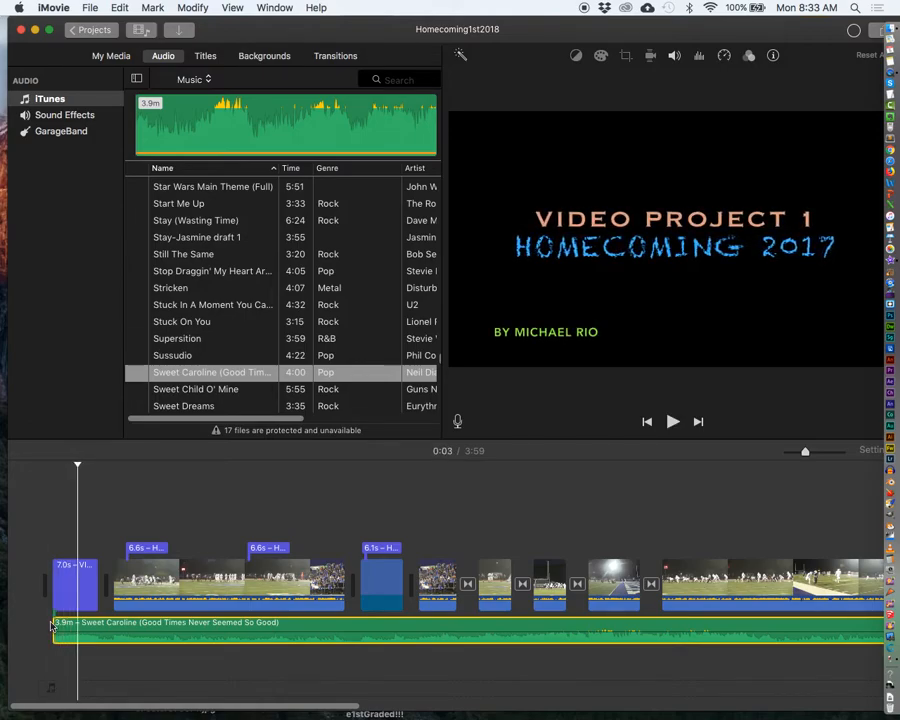
{"action": "left_click", "coordinate": [92, 625]}
{"action": "key", "text": "Delete"}
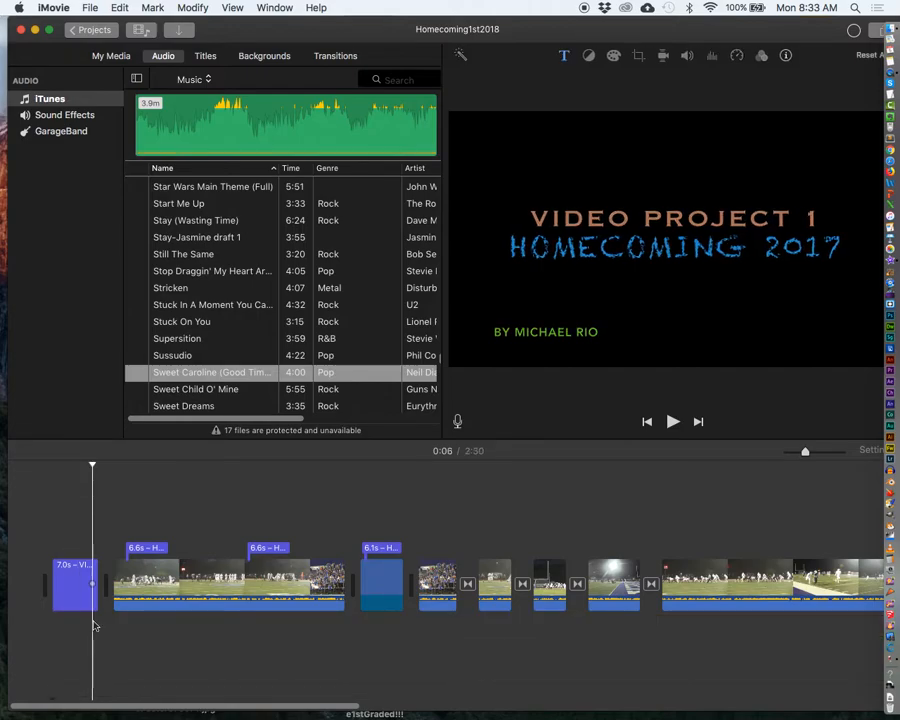
Step: Add Sweet Child O' Mine beneath the video from the start of the movie and play back the opening
{"action": "left_click", "coordinate": [170, 391]}
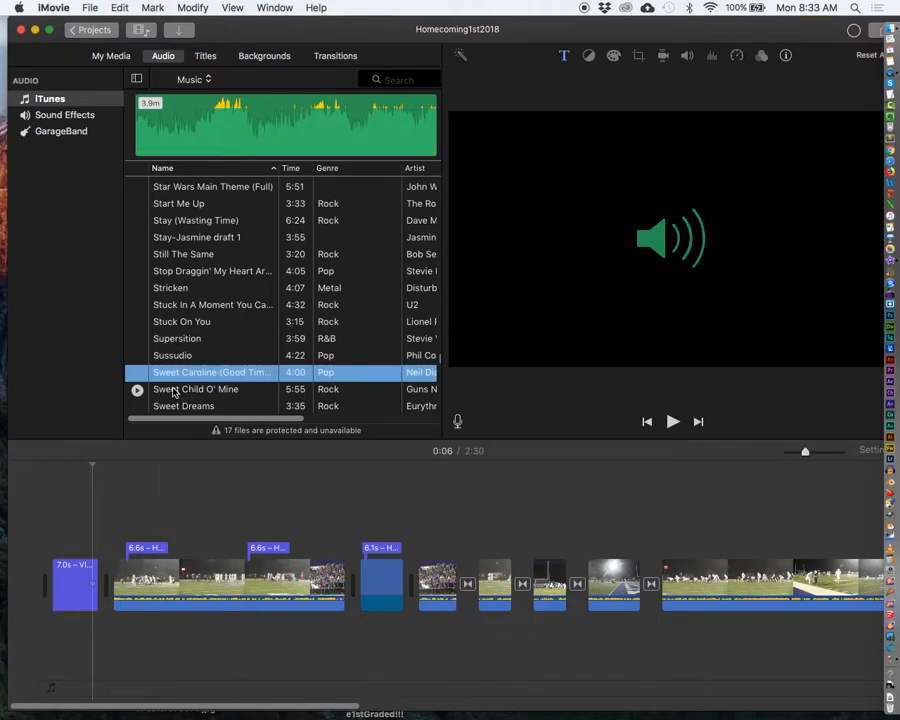
{"action": "left_click_drag", "start_coordinate": [168, 392], "coordinate": [48, 630]}
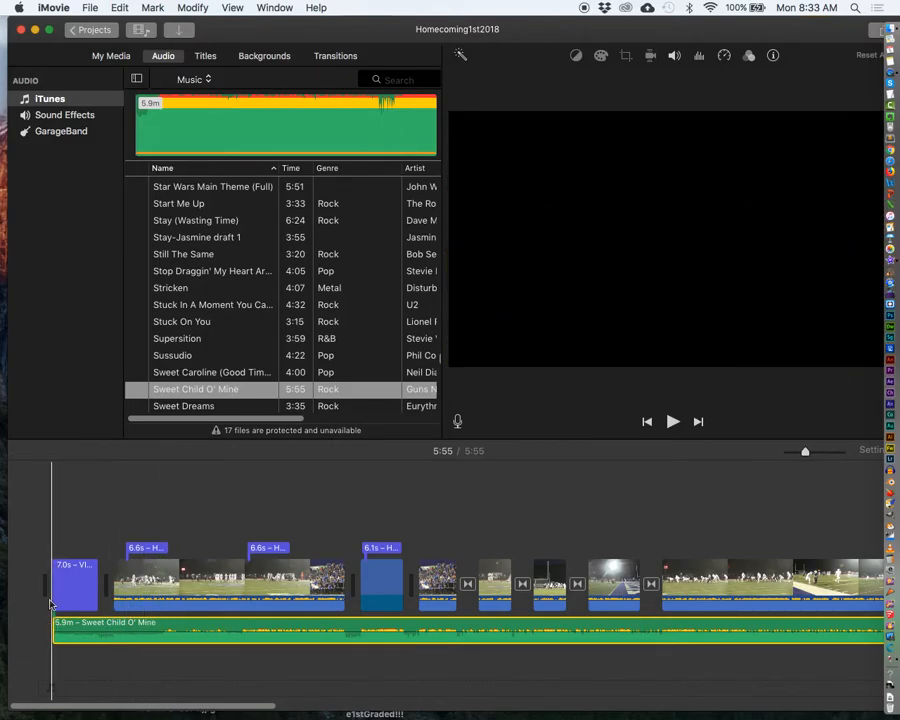
{"action": "key", "text": "space"}
{"action": "key", "text": "XF86AudioRaiseVolume"}
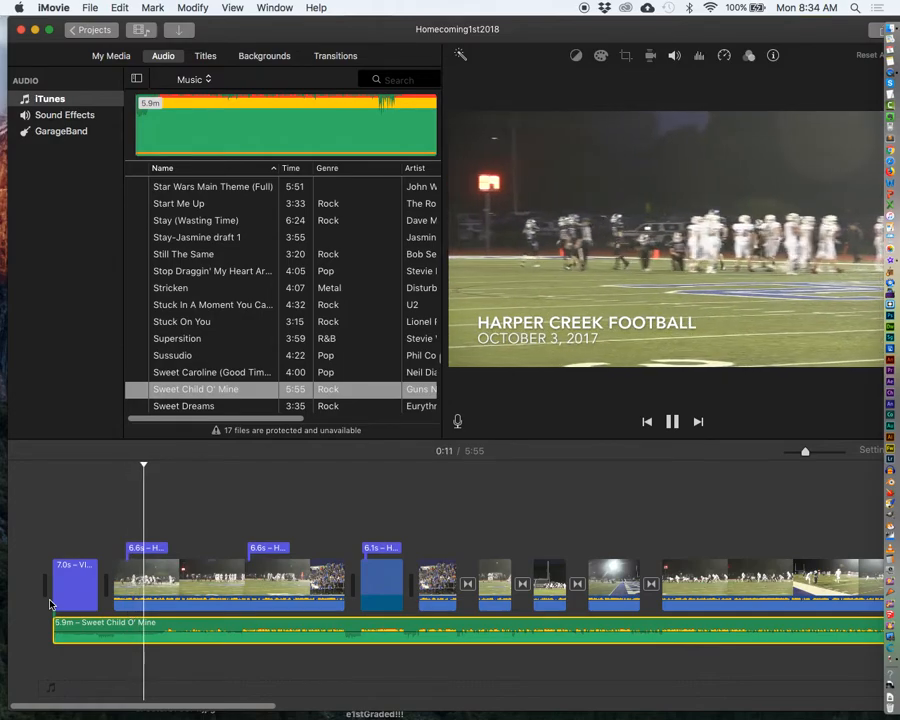
{"action": "key", "text": "space"}
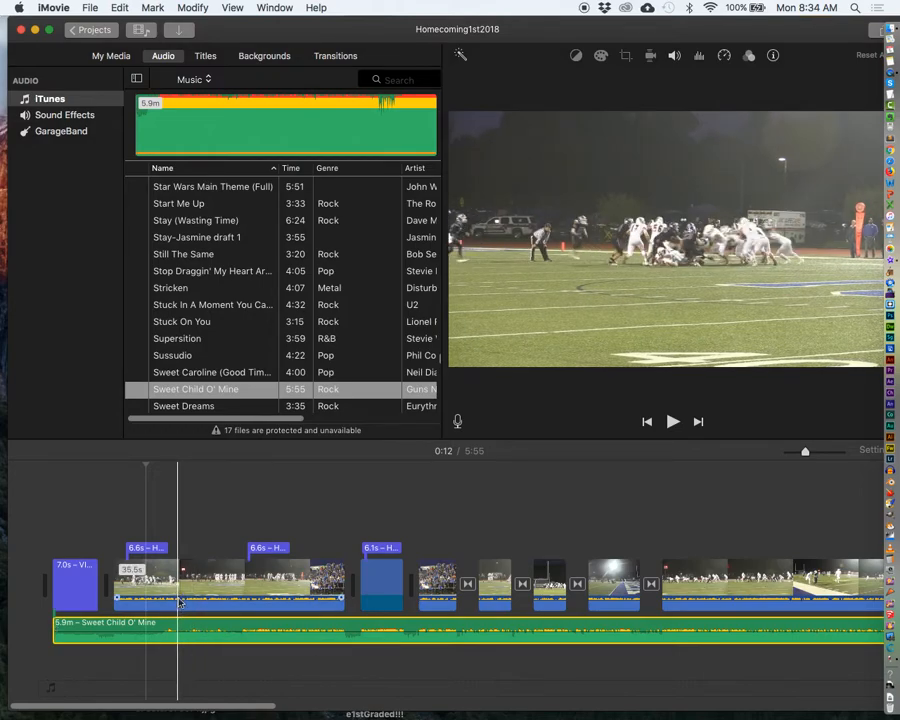
Step: Turn the volume of the 35.5-second opening football clip far down and play back the clip with the music
{"action": "left_click_drag", "start_coordinate": [178, 600], "coordinate": [179, 626]}
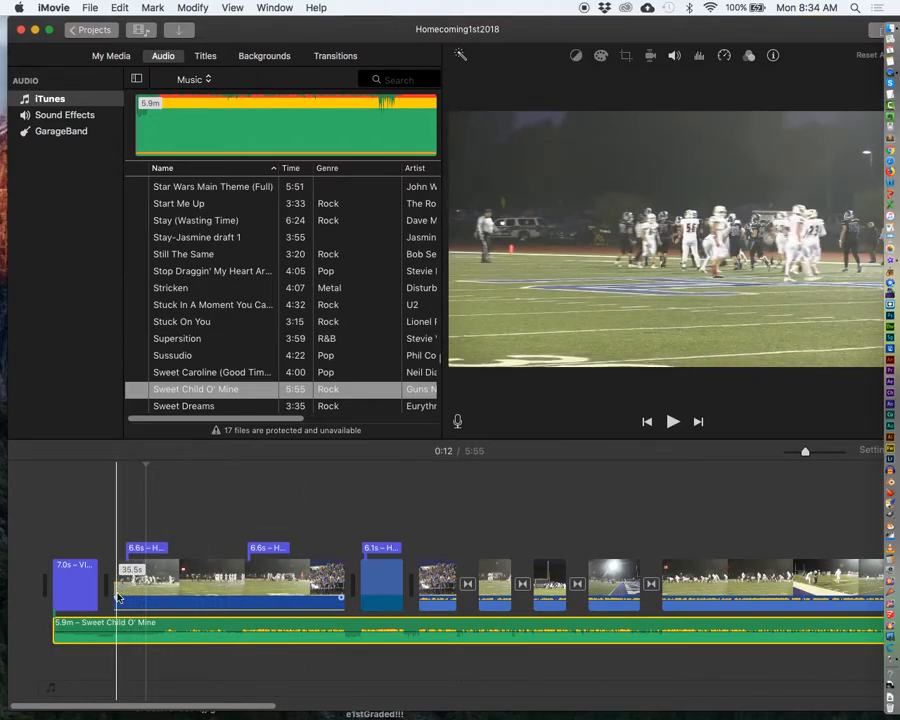
{"action": "key", "text": "space"}
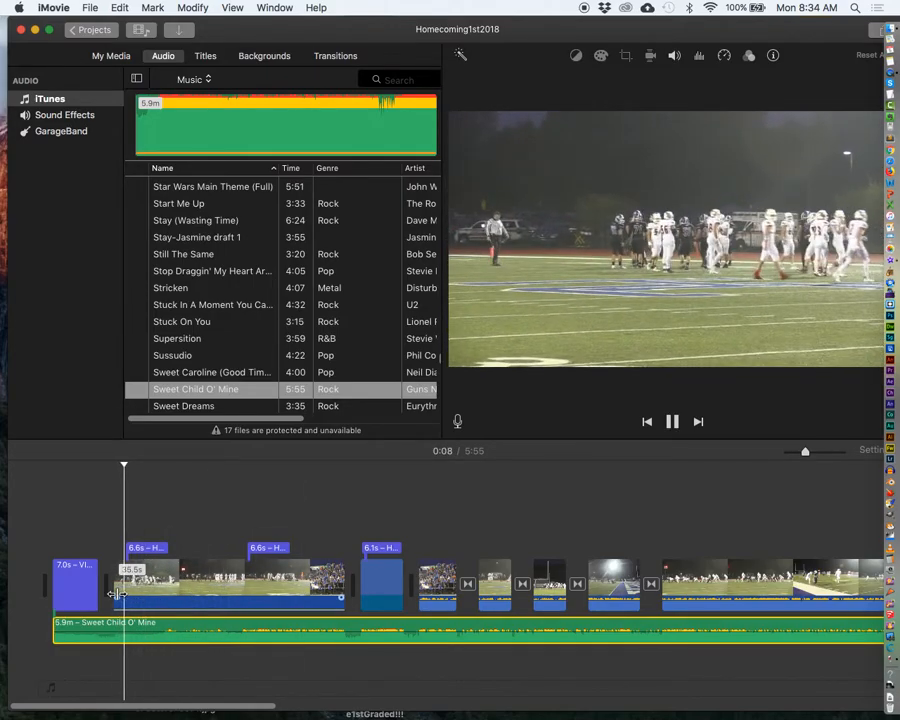
{"action": "key", "text": "XF86AudioRaiseVolume"}
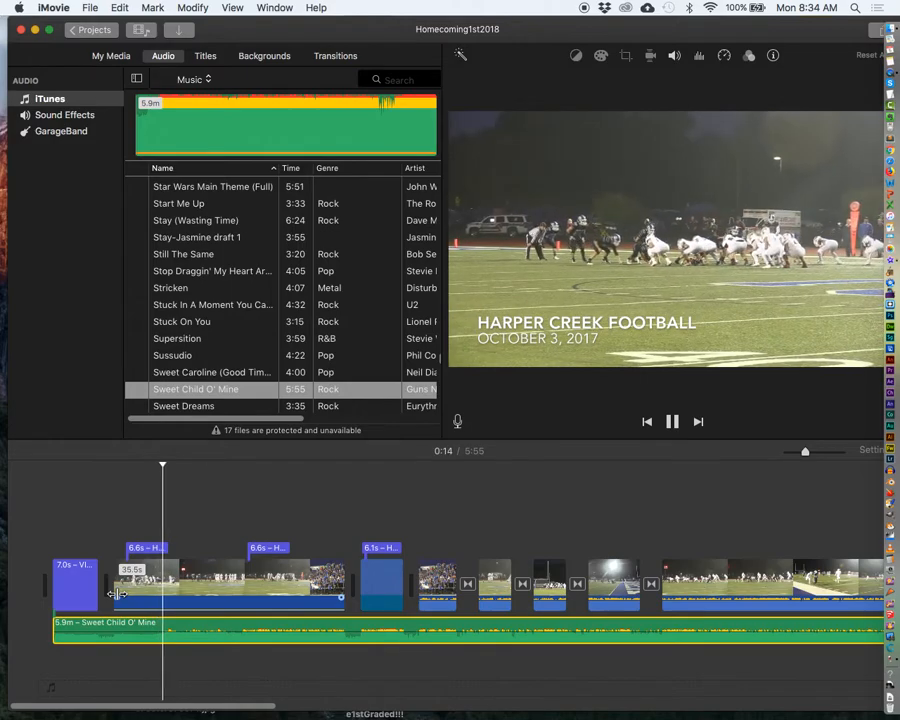
{"action": "key", "text": "space"}
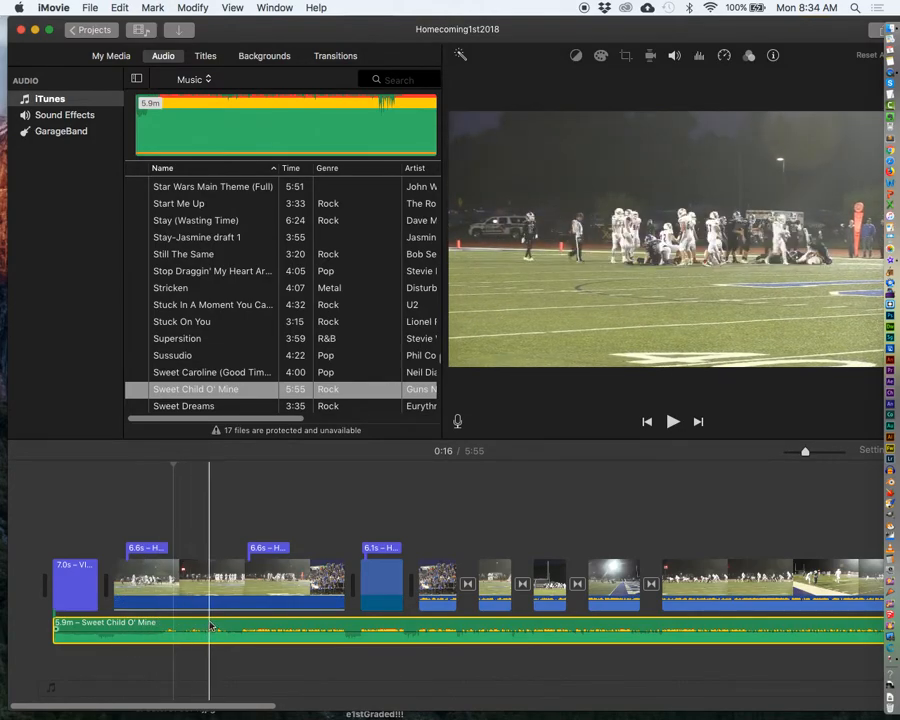
Step: Raise the 35.5-second football clip's volume slightly to a low level and play back sections to check the mix with the song
{"action": "left_click_drag", "start_coordinate": [210, 608], "coordinate": [213, 604]}
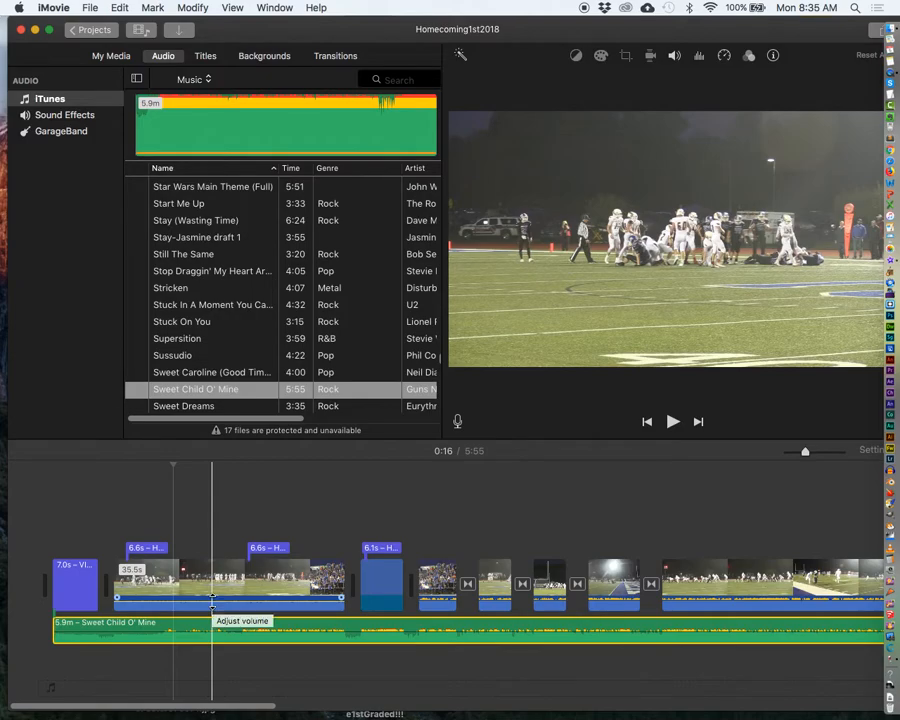
{"action": "left_click_drag", "start_coordinate": [212, 603], "coordinate": [214, 604]}
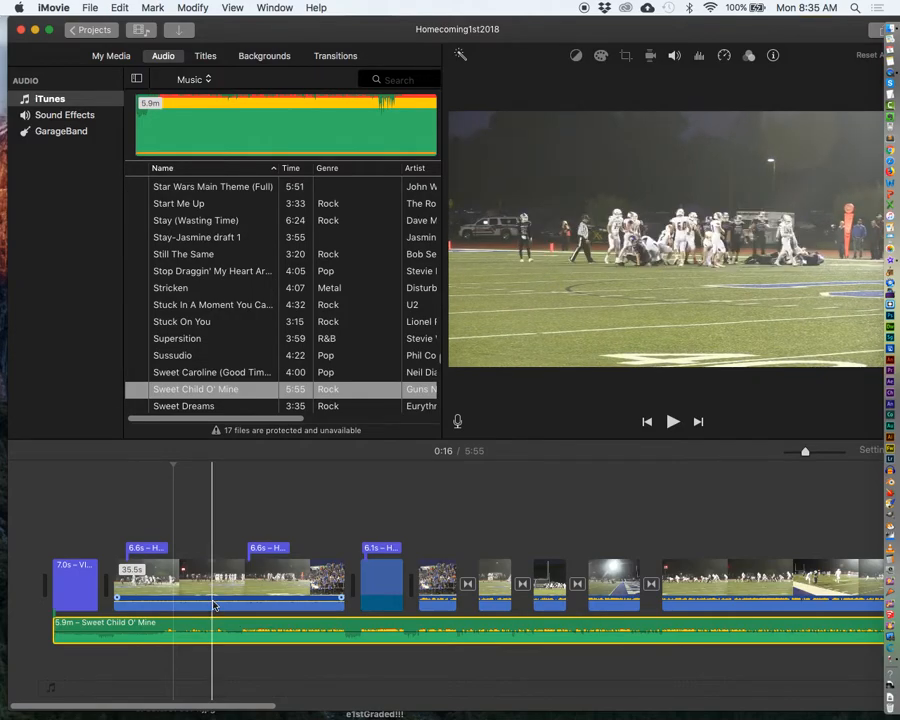
{"action": "key", "text": "space"}
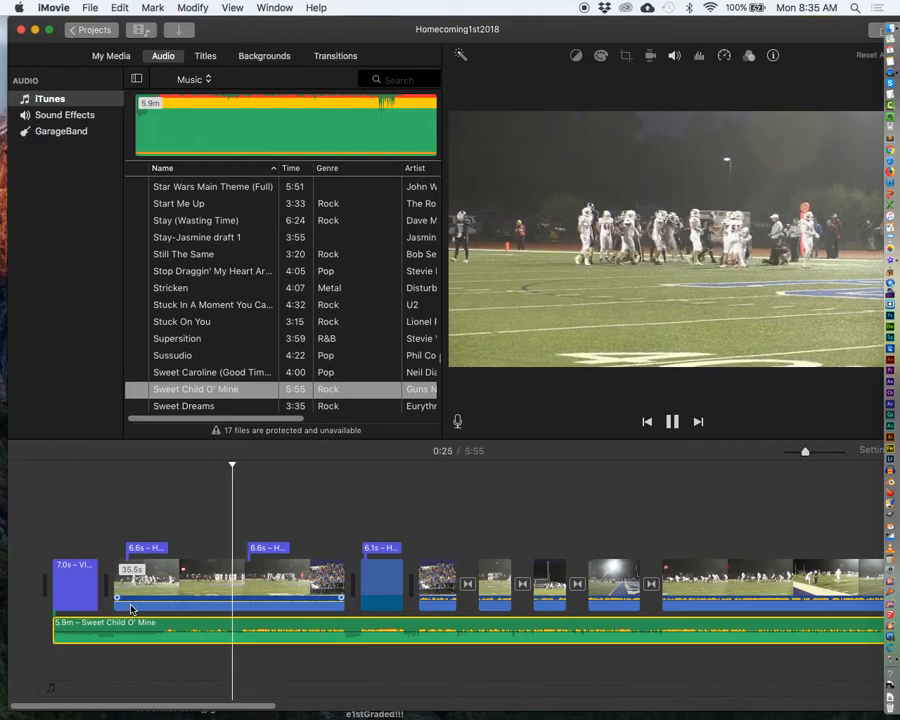
{"action": "key", "text": "space"}
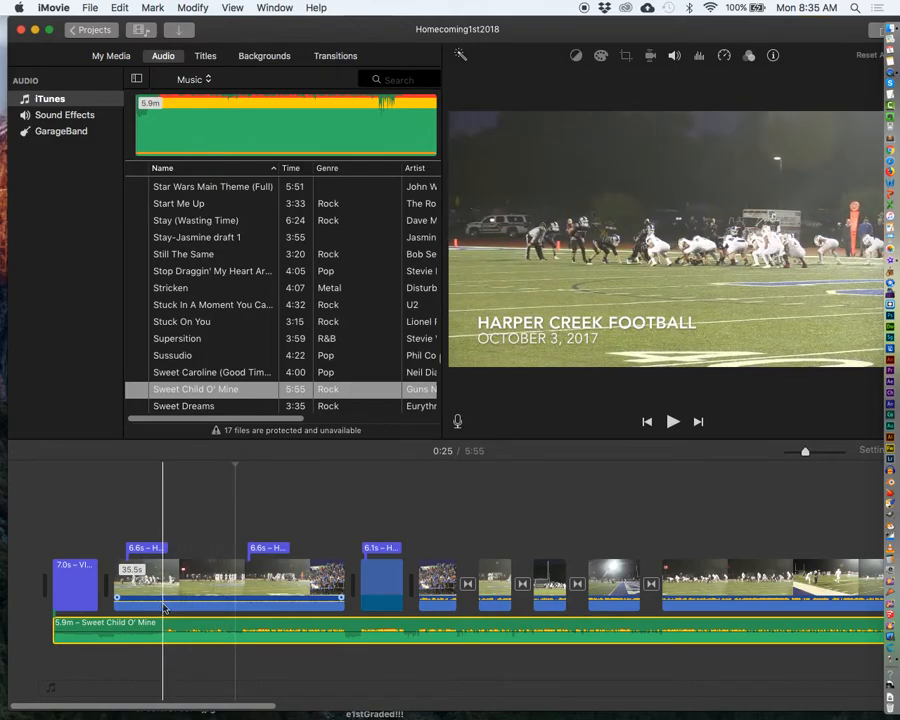
{"action": "key", "text": "space"}
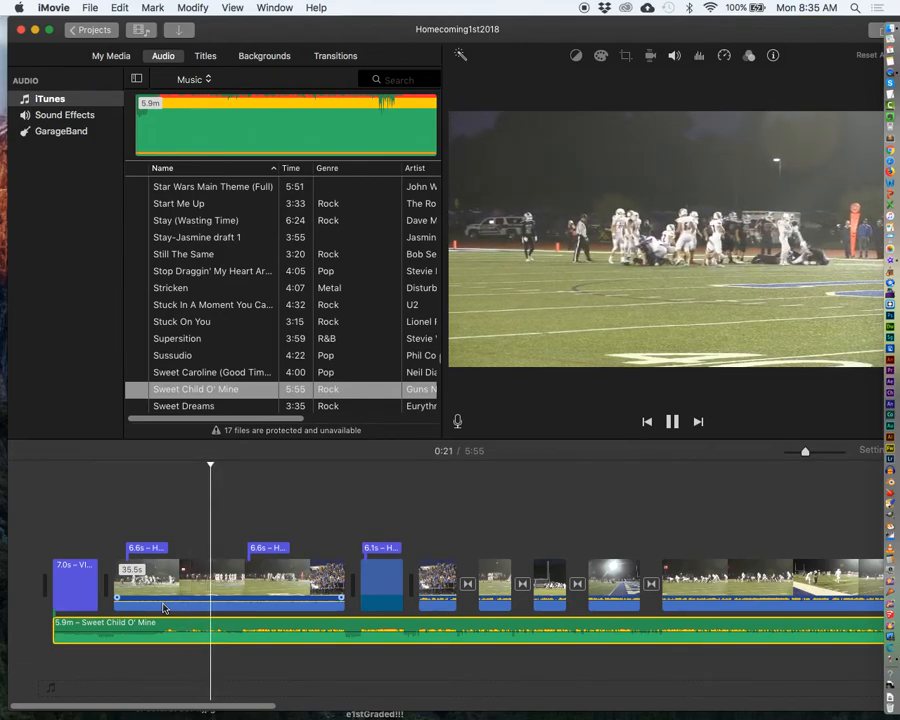
{"action": "key", "text": "space"}
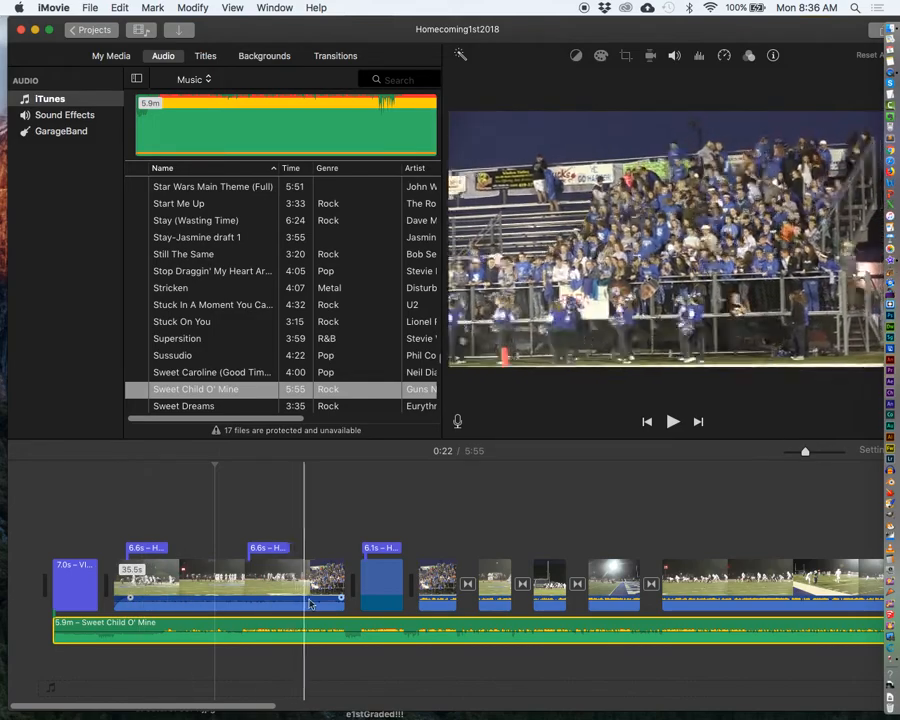
Step: Fade the 35.5-second football clip's audio in and out, and add a fade-in at the start of Sweet Child O' Mine
{"action": "left_click_drag", "start_coordinate": [341, 597], "coordinate": [320, 597]}
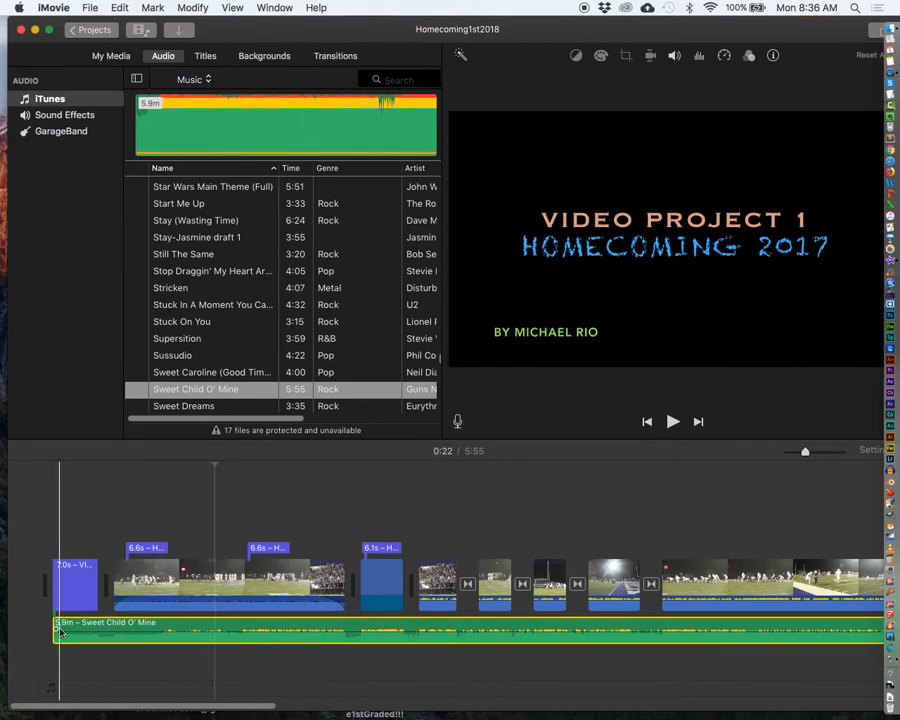
{"action": "left_click_drag", "start_coordinate": [55, 627], "coordinate": [90, 627]}
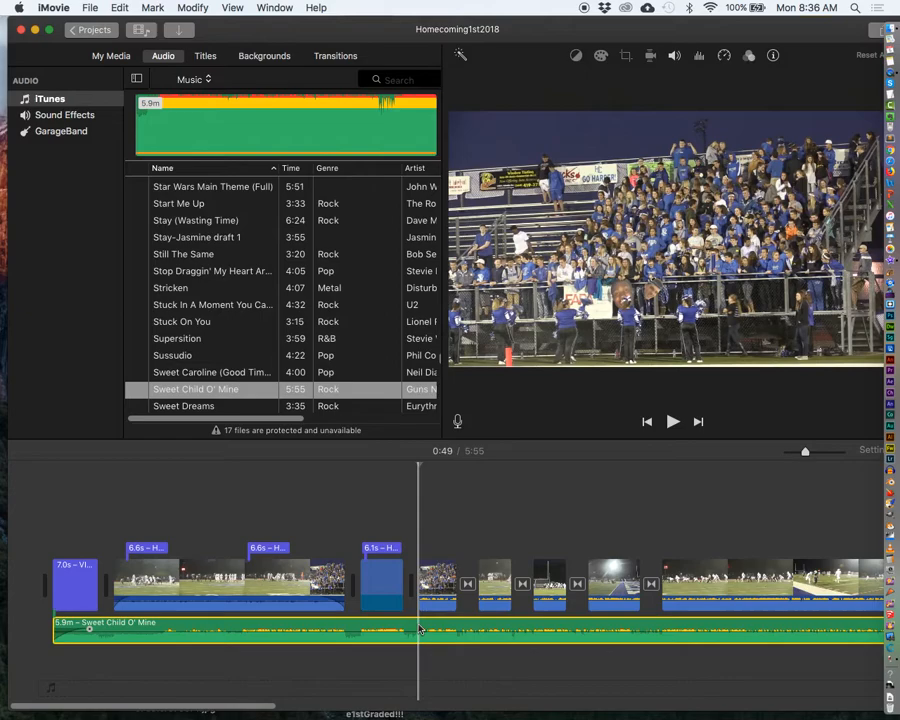
Step: Split Sweet Child O' Mine at the start of the crowd clip after Halftime and trim the second part's beginning to leave 4.4 minutes
{"action": "left_click", "coordinate": [426, 583]}
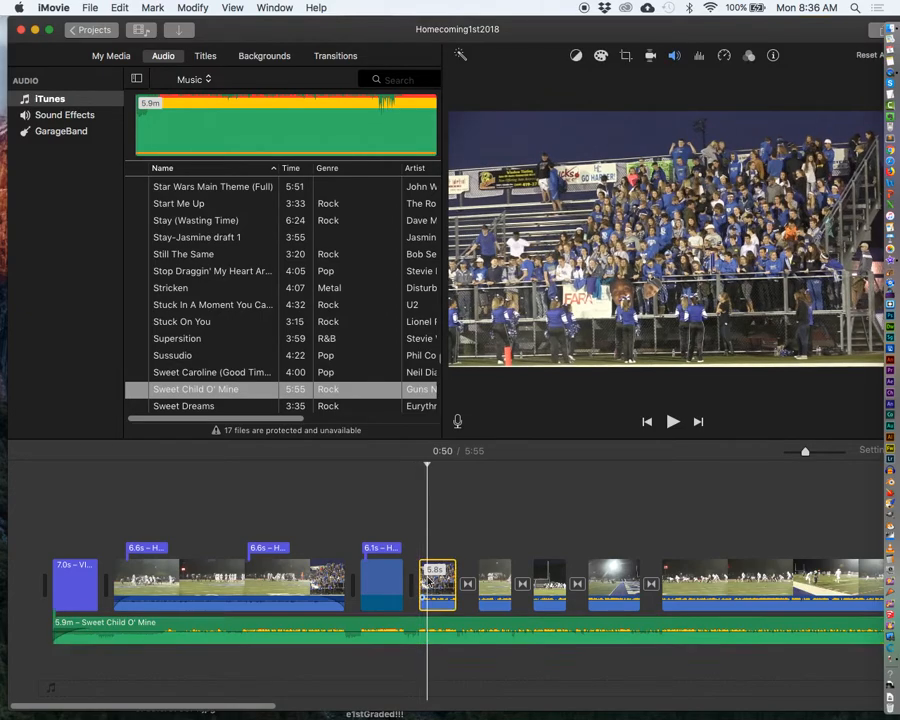
{"action": "left_click", "coordinate": [420, 627]}
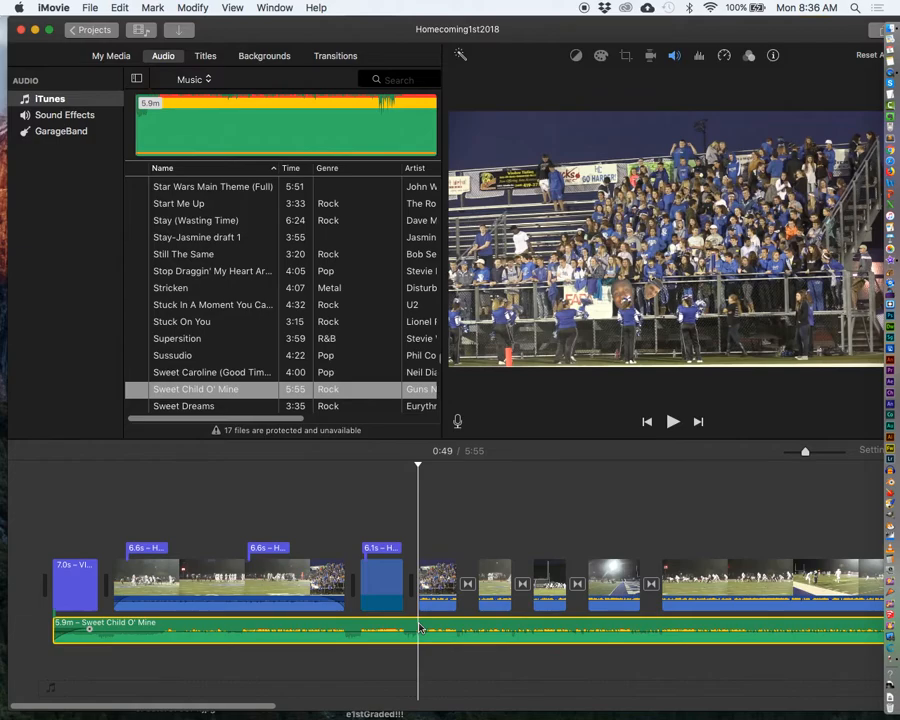
{"action": "right_click", "coordinate": [420, 627]}
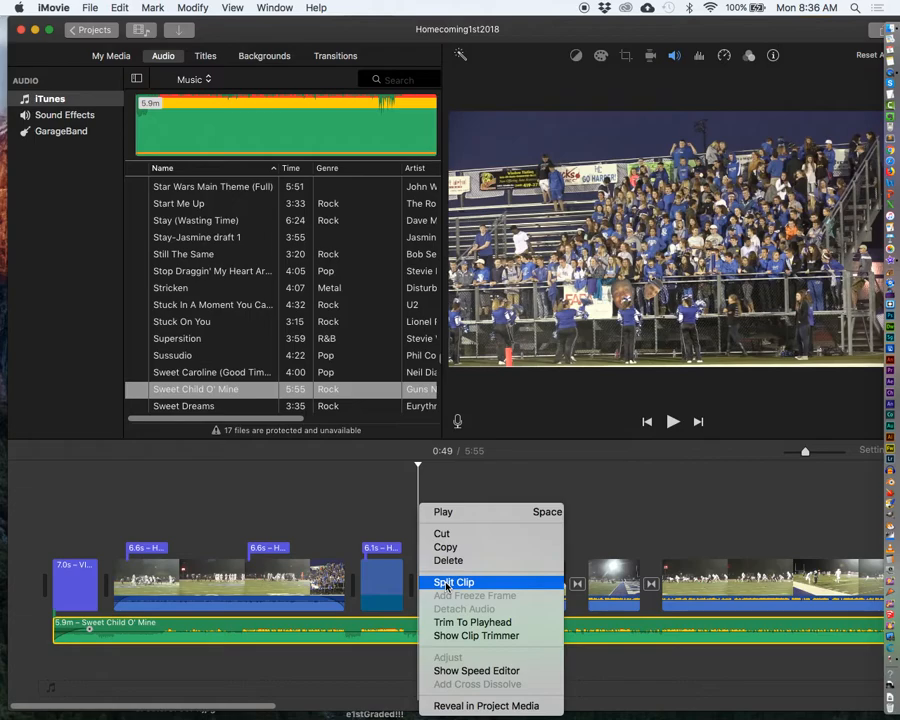
{"action": "left_click", "coordinate": [447, 583]}
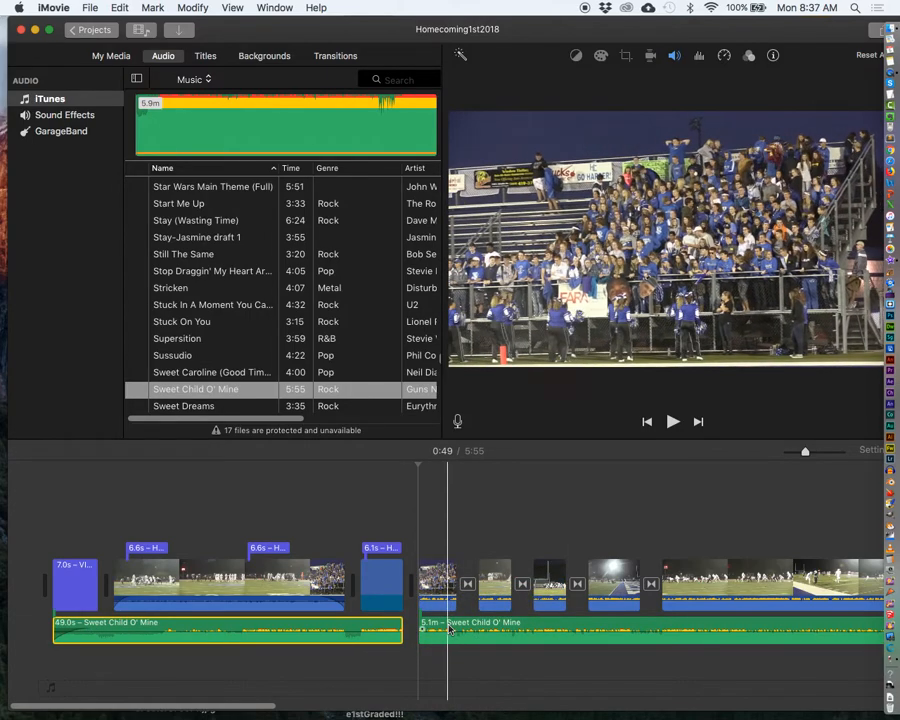
{"action": "left_click_drag", "start_coordinate": [413, 623], "coordinate": [748, 623]}
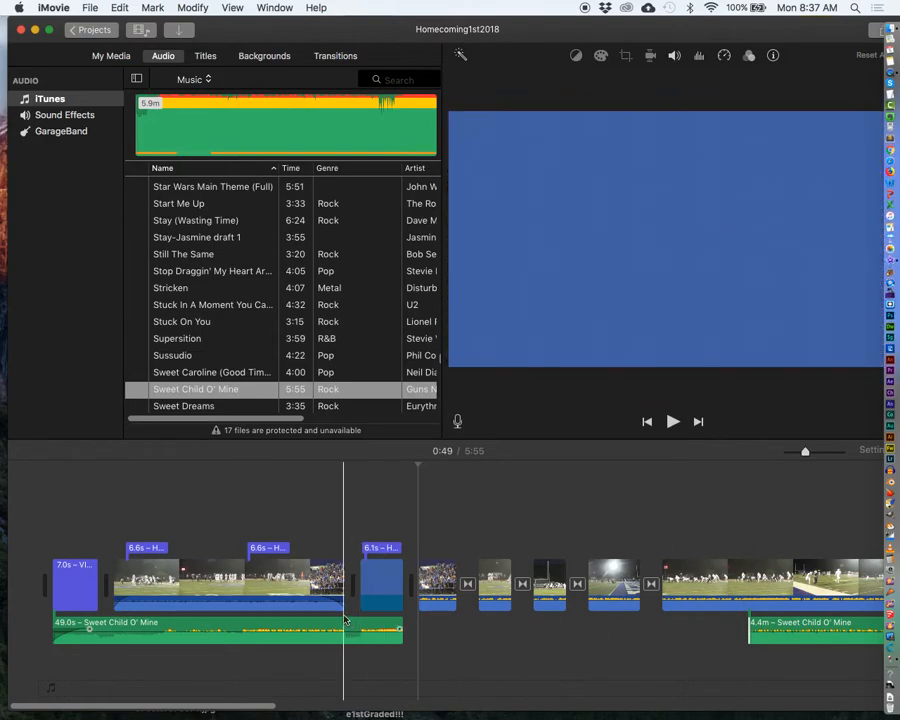
Step: Add a fade-out to the end of the song's 49-second first part, preview it over the Halftime title, and lengthen the fade
{"action": "left_click_drag", "start_coordinate": [399, 628], "coordinate": [383, 627]}
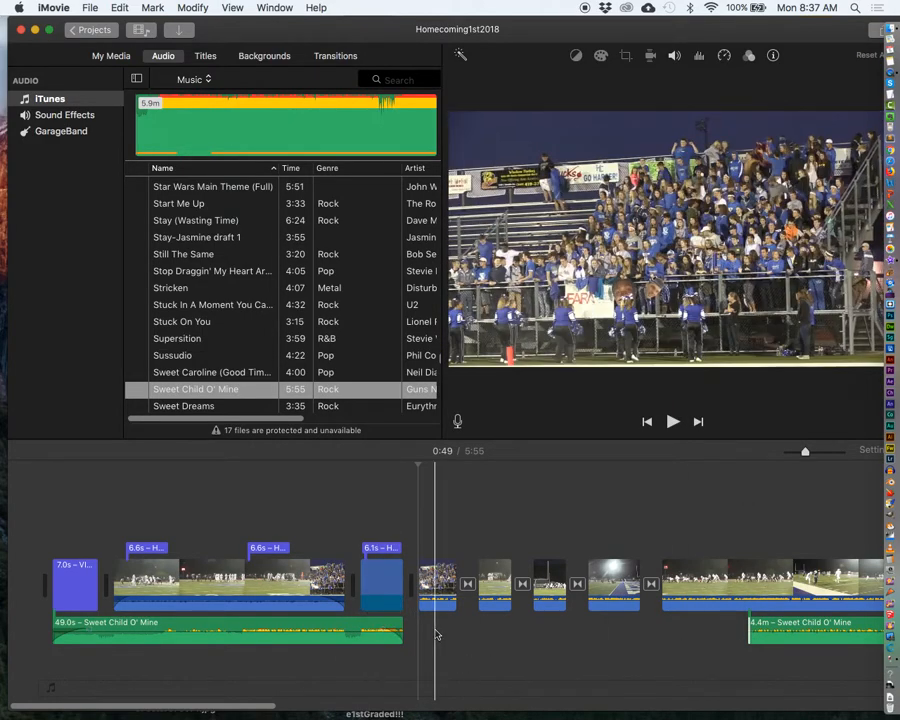
{"action": "key", "text": "space"}
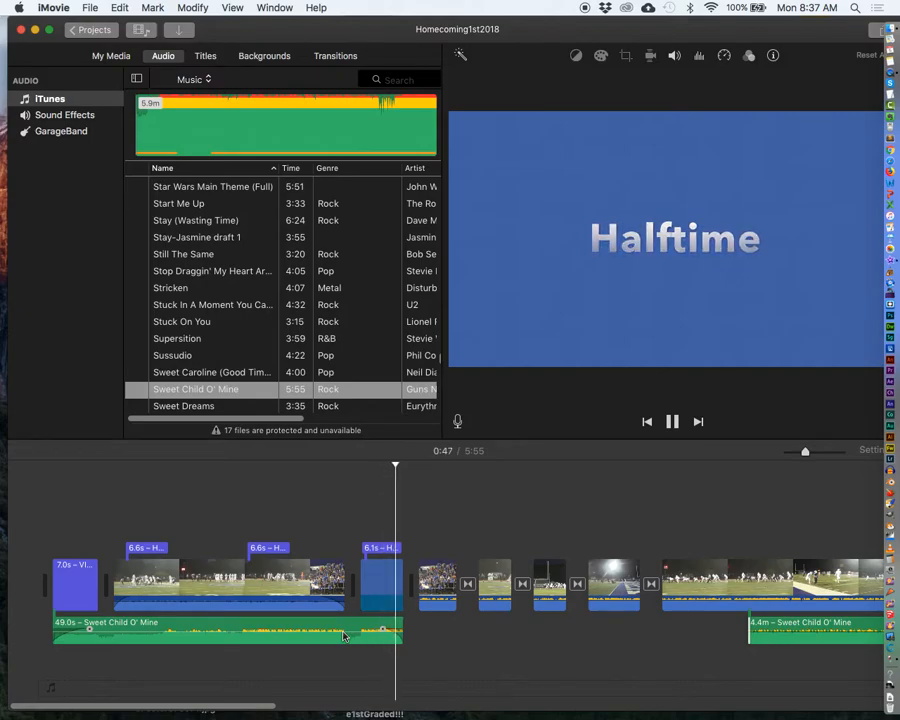
{"action": "key", "text": "space"}
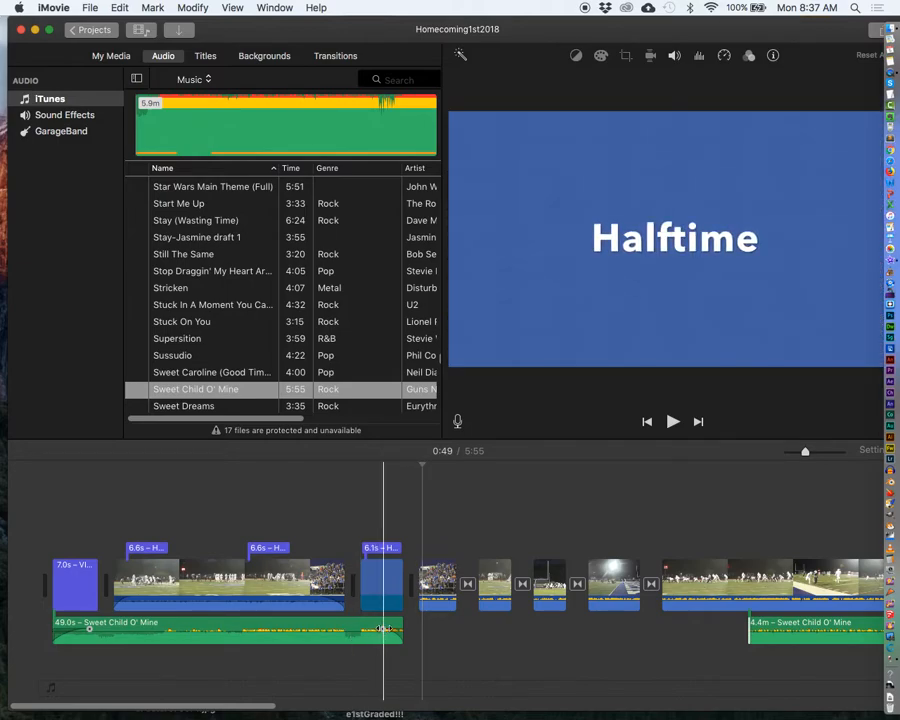
{"action": "left_click_drag", "start_coordinate": [383, 629], "coordinate": [373, 629]}
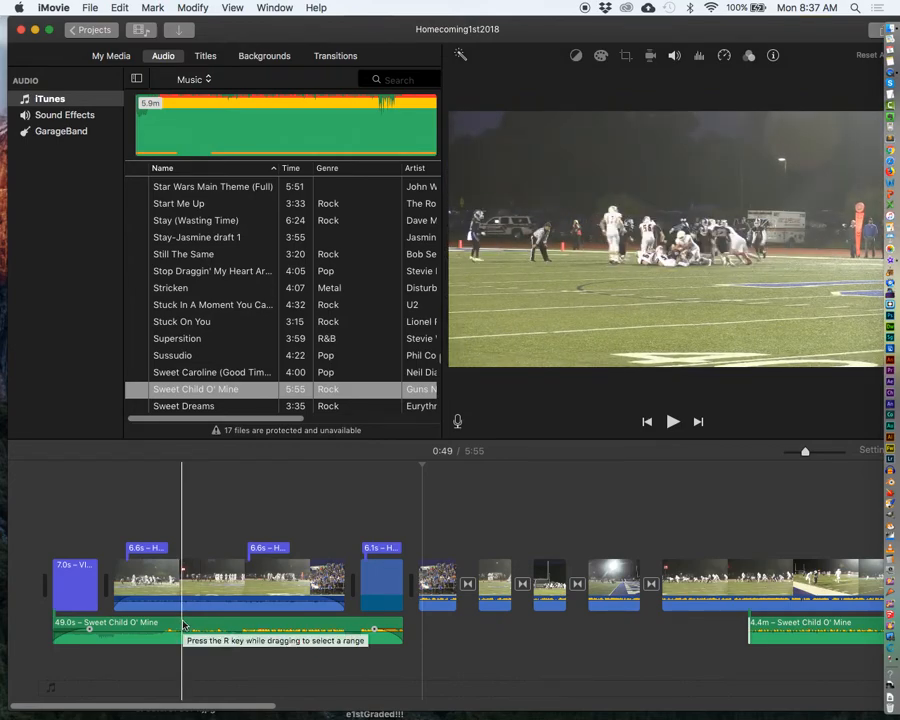
Step: Move the second part of Sweet Child O' Mine beneath the clips following Halftime and delete it from the timeline
{"action": "left_click_drag", "start_coordinate": [805, 626], "coordinate": [532, 627]}
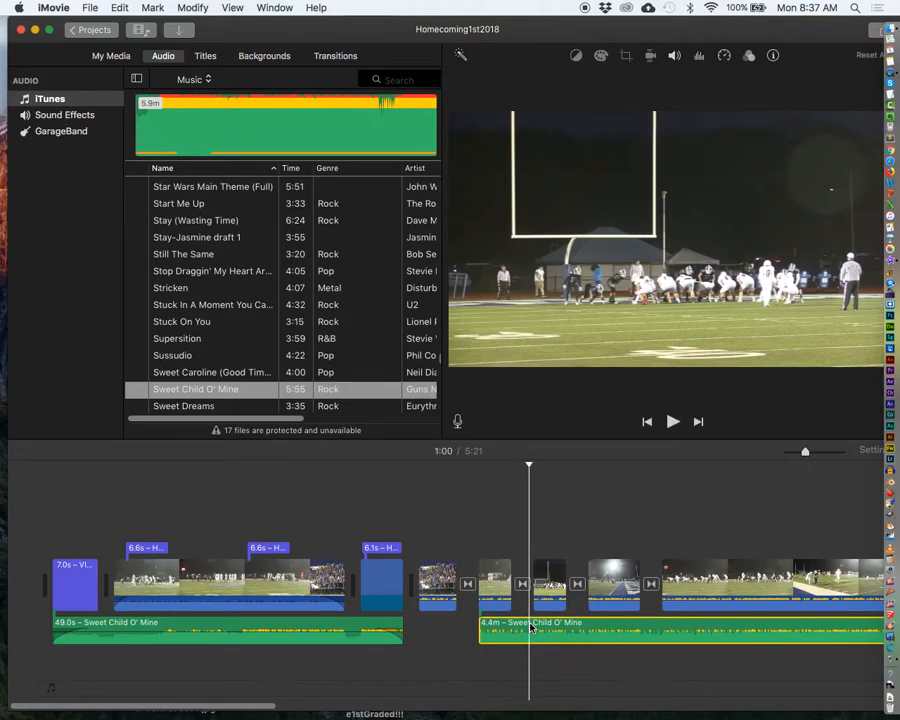
{"action": "key", "text": "Delete"}
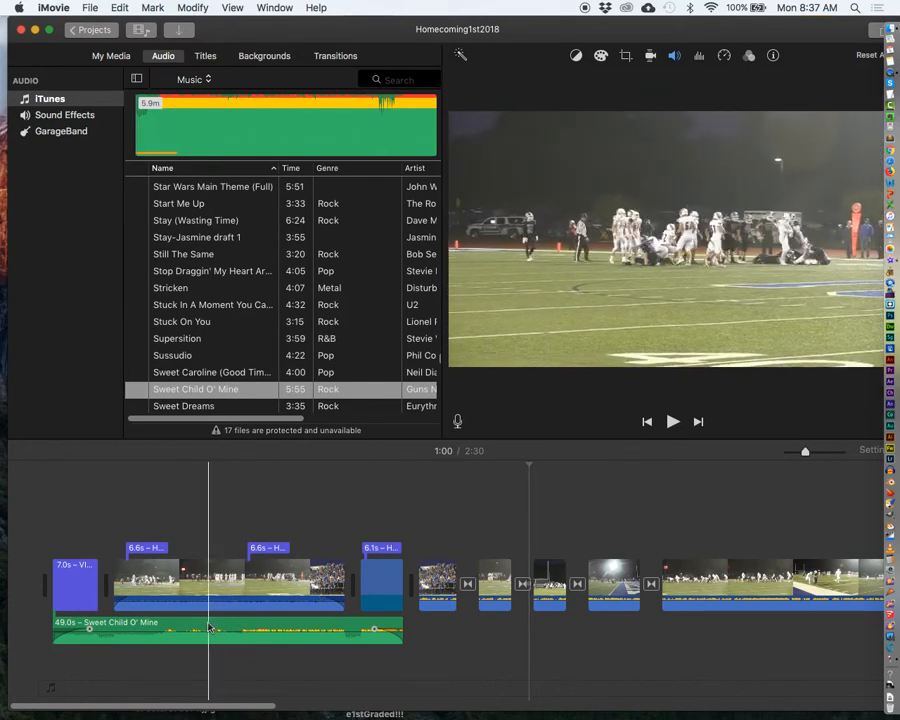
Step: Extend the end of the remaining Sweet Child O' Mine clip to 1.2 minutes, reaching the transition before the long football clip
{"action": "mouse_move", "coordinate": [220, 628]}
{"action": "left_mouse_down"}
{"action": "mouse_move", "coordinate": [565, 640]}
{"action": "mouse_move", "coordinate": [542, 637]}
{"action": "mouse_move", "coordinate": [567, 632]}
{"action": "mouse_move", "coordinate": [205, 631]}
{"action": "left_mouse_up"}
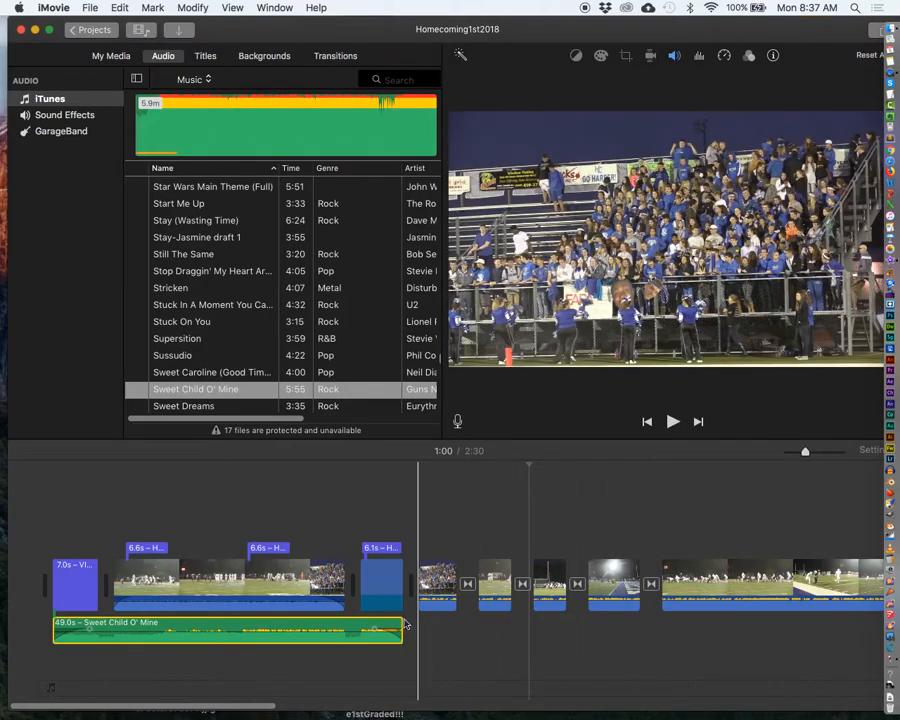
{"action": "left_click_drag", "start_coordinate": [405, 626], "coordinate": [660, 628]}
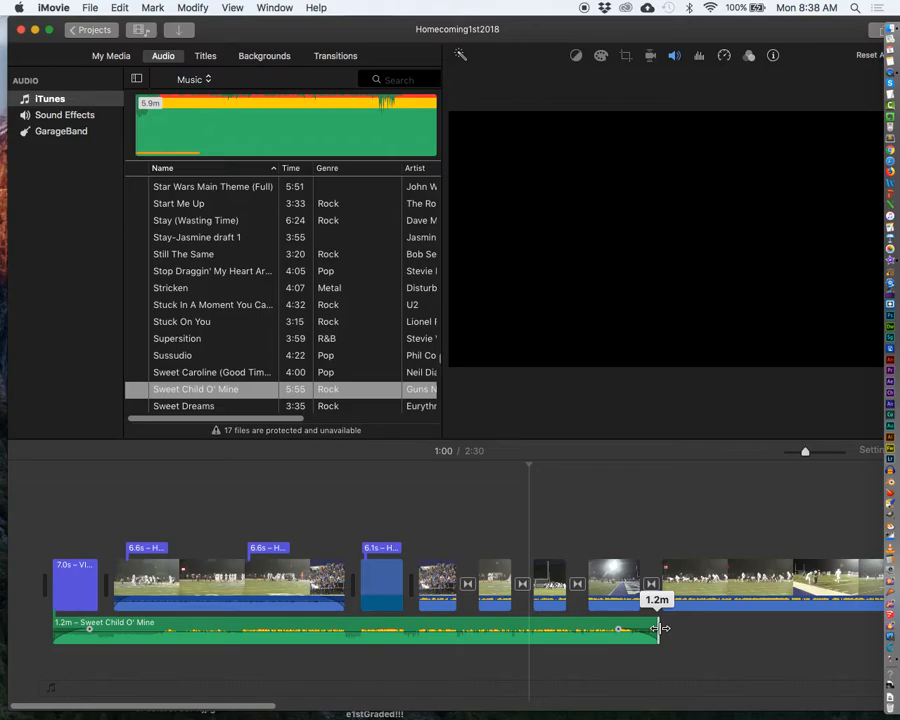
{"action": "mouse_move", "coordinate": [651, 628]}
{"action": "left_mouse_down"}
{"action": "mouse_move", "coordinate": [522, 624]}
{"action": "mouse_move", "coordinate": [649, 624]}
{"action": "left_mouse_up"}
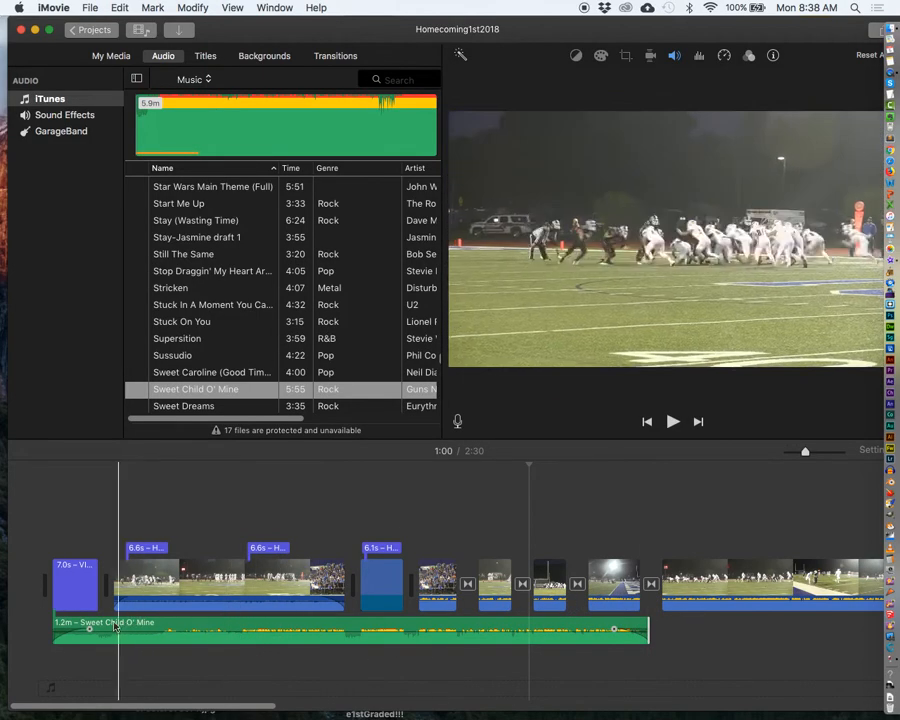
Step: Trim the beginning of Sweet Child O' Mine to leave 49.3 seconds, move it to the movie's start, and play back the opening
{"action": "mouse_move", "coordinate": [145, 626]}
{"action": "left_mouse_down"}
{"action": "mouse_move", "coordinate": [360, 636]}
{"action": "mouse_move", "coordinate": [130, 624]}
{"action": "left_mouse_up"}
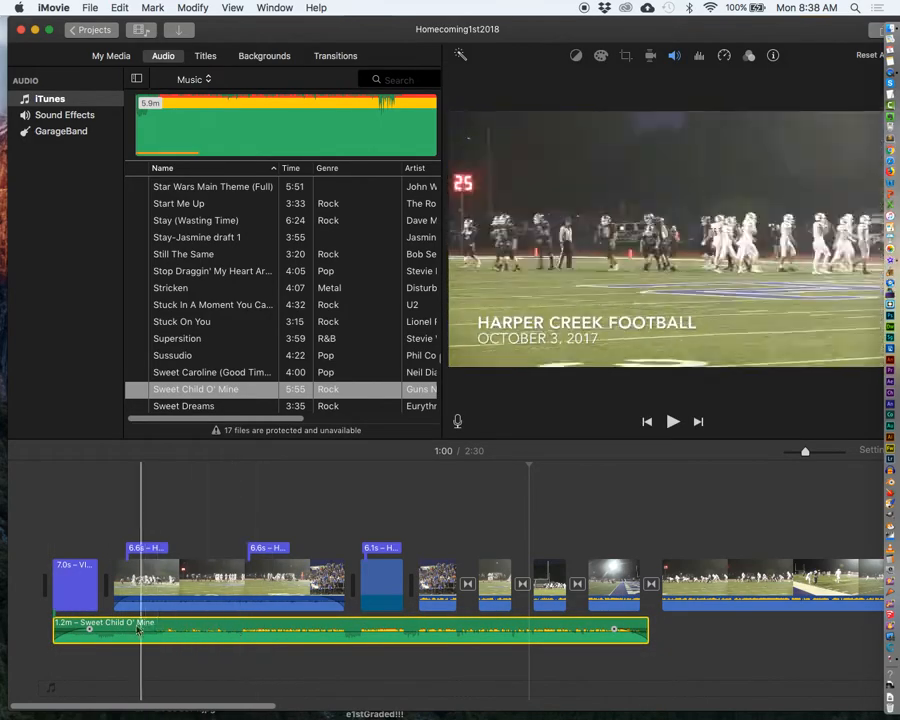
{"action": "left_click_drag", "start_coordinate": [54, 626], "coordinate": [240, 634]}
{"action": "left_click_drag", "start_coordinate": [308, 628], "coordinate": [120, 625]}
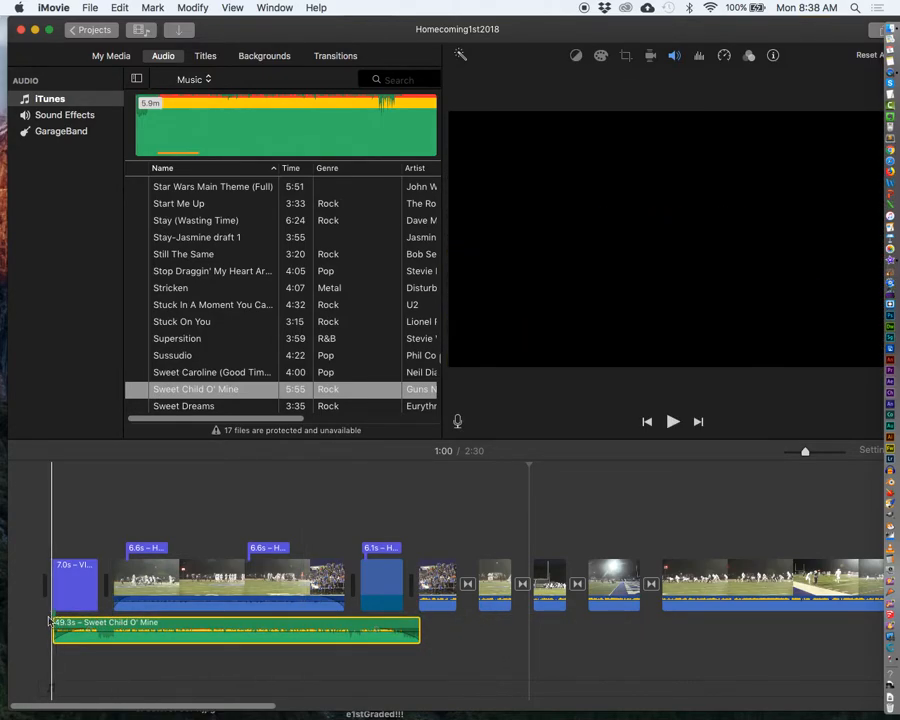
{"action": "key", "text": "space"}
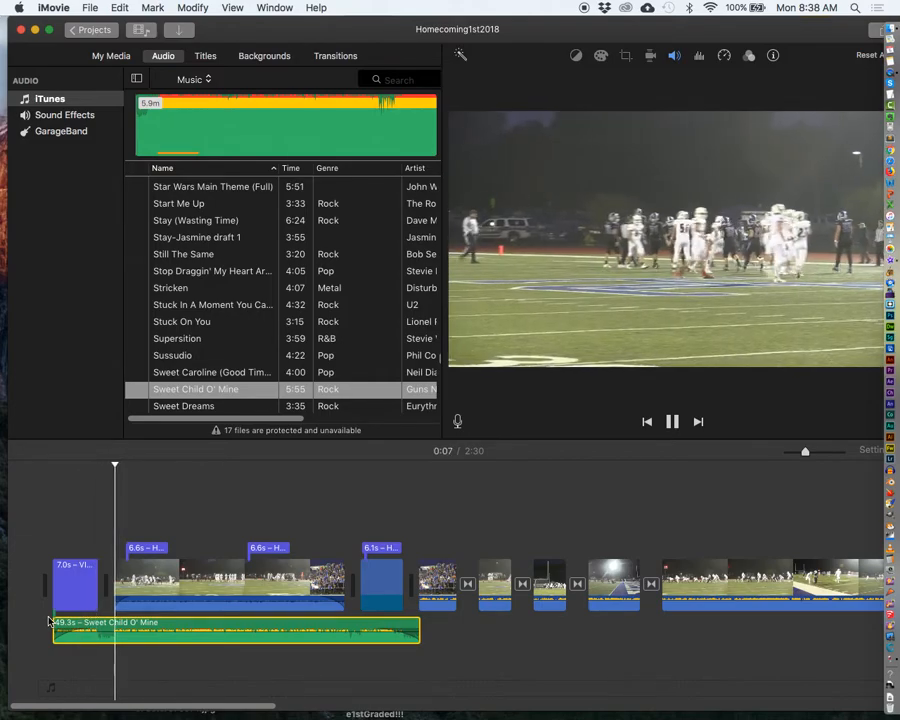
{"action": "key", "text": "space"}
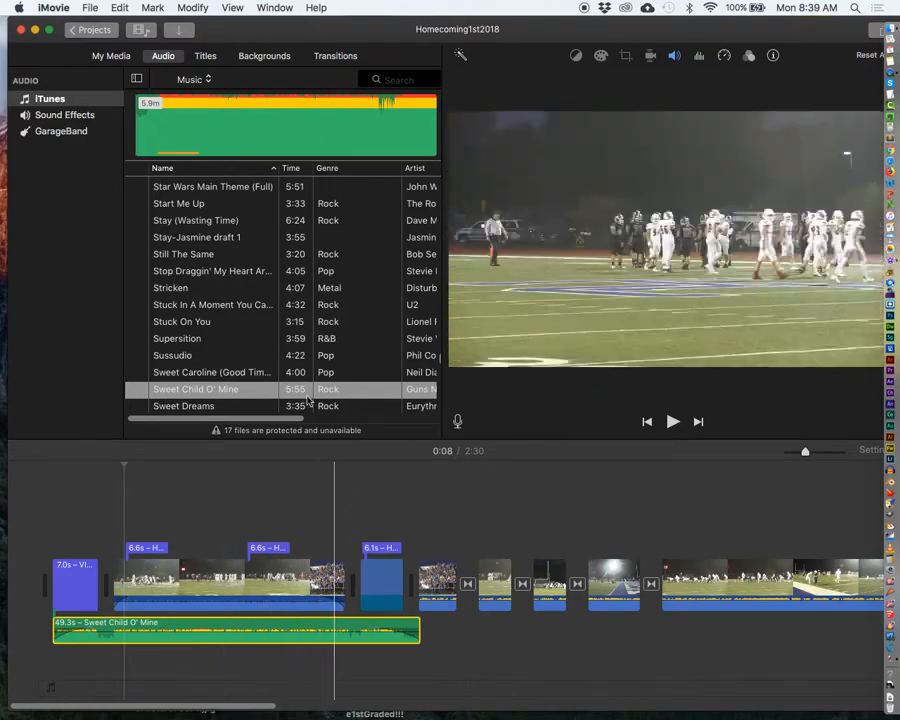
Step: Open the sound effects library, review its categories, and look through the Jingles list from the beginning
{"action": "left_click", "coordinate": [56, 118]}
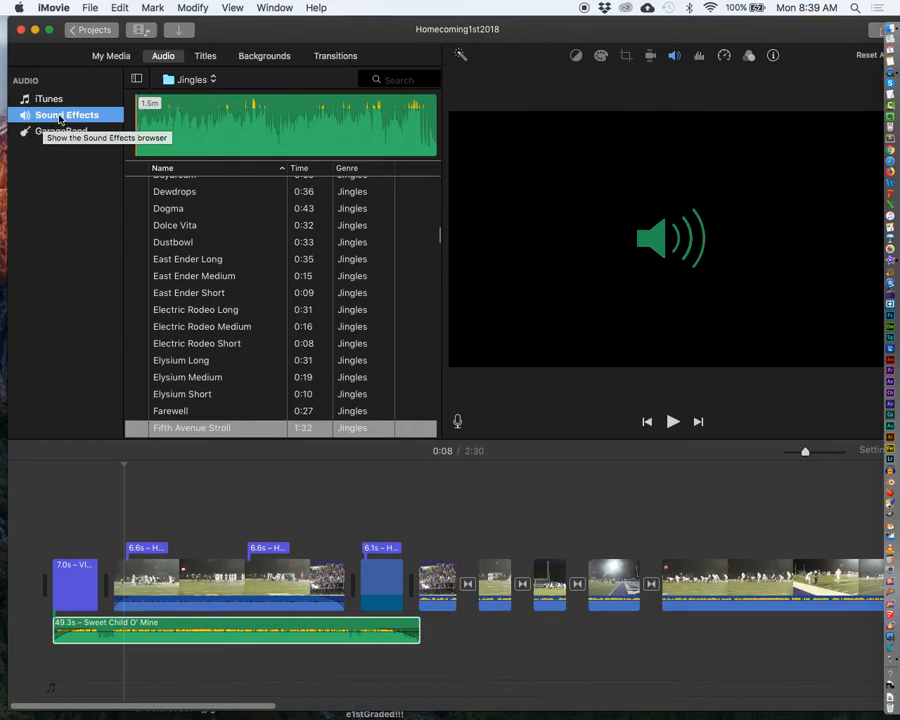
{"action": "left_click", "coordinate": [207, 80]}
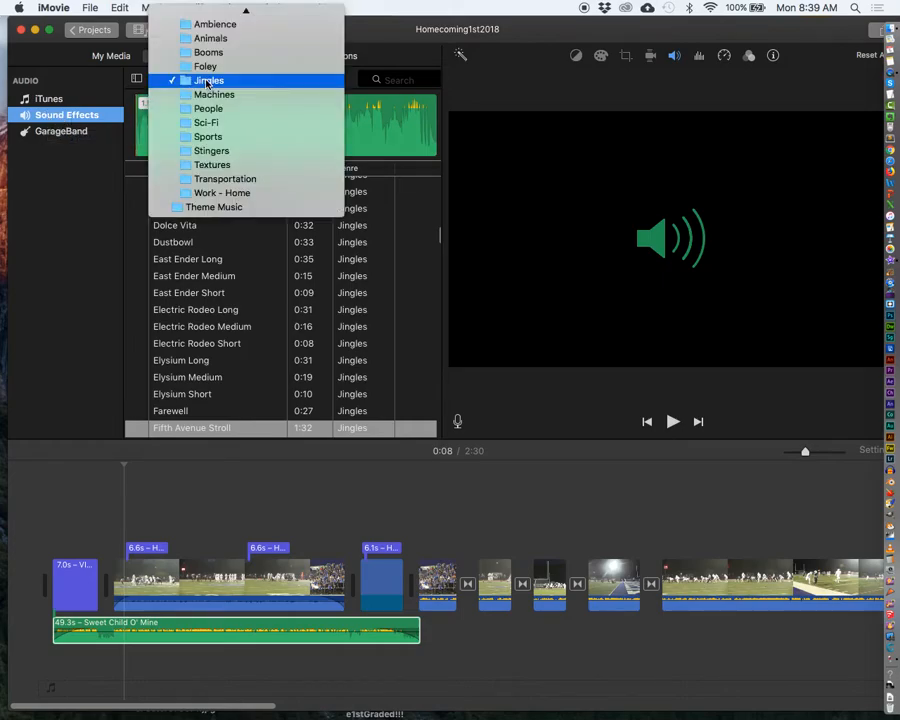
{"action": "mouse_move", "coordinate": [205, 3]}
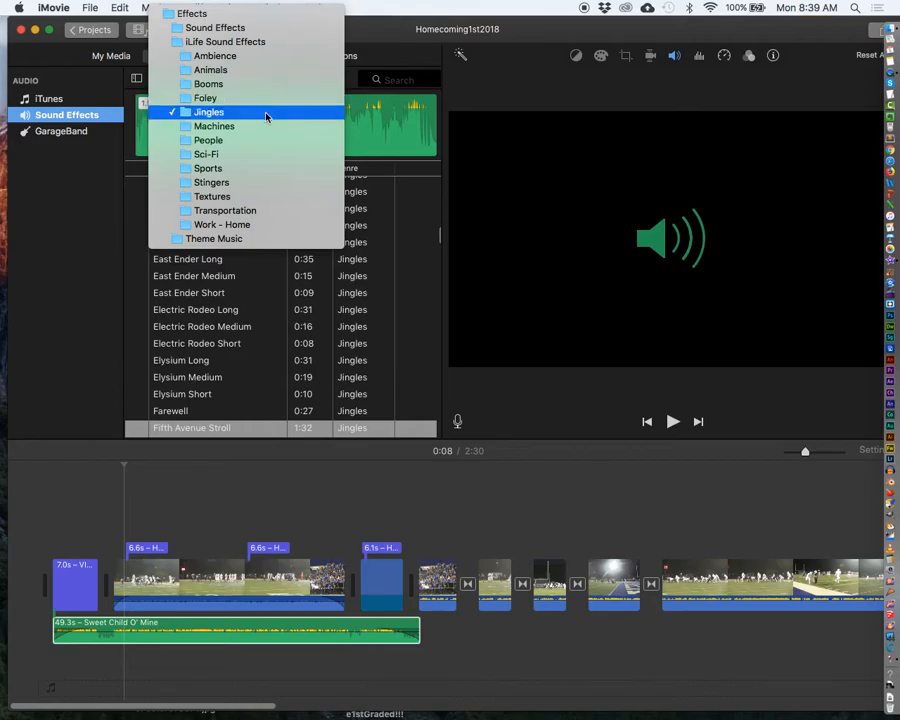
{"action": "left_click", "coordinate": [204, 114]}
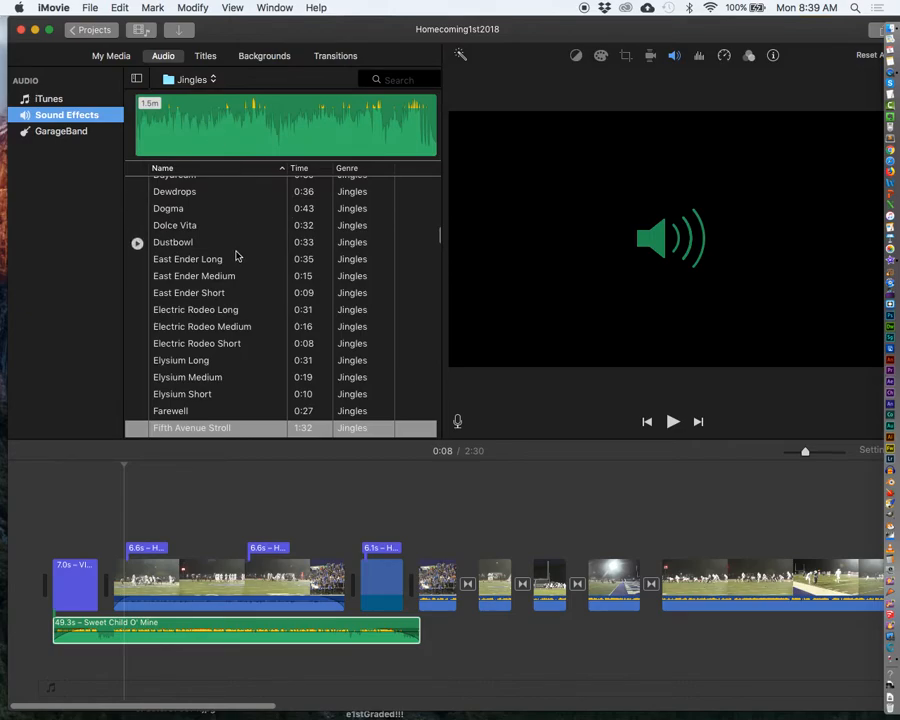
{"action": "scroll", "coordinate": [236, 254], "scroll_direction": "up", "scroll_amount": 15}
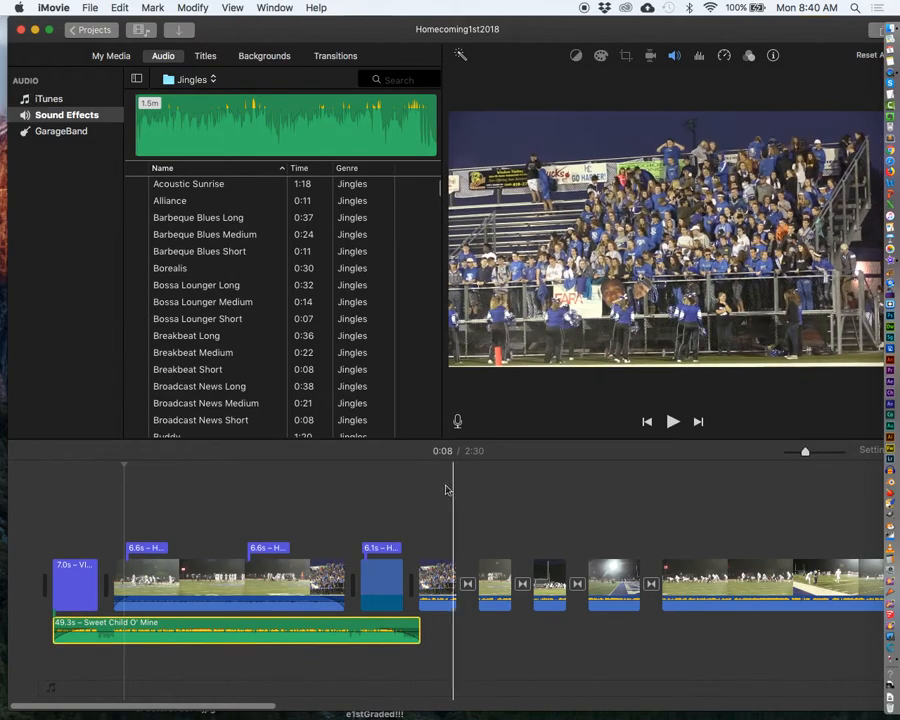
Step: Add the Breakbeat Long jingle beneath the clips directly after Sweet Child O' Mine and play back that section
{"action": "left_click", "coordinate": [195, 336]}
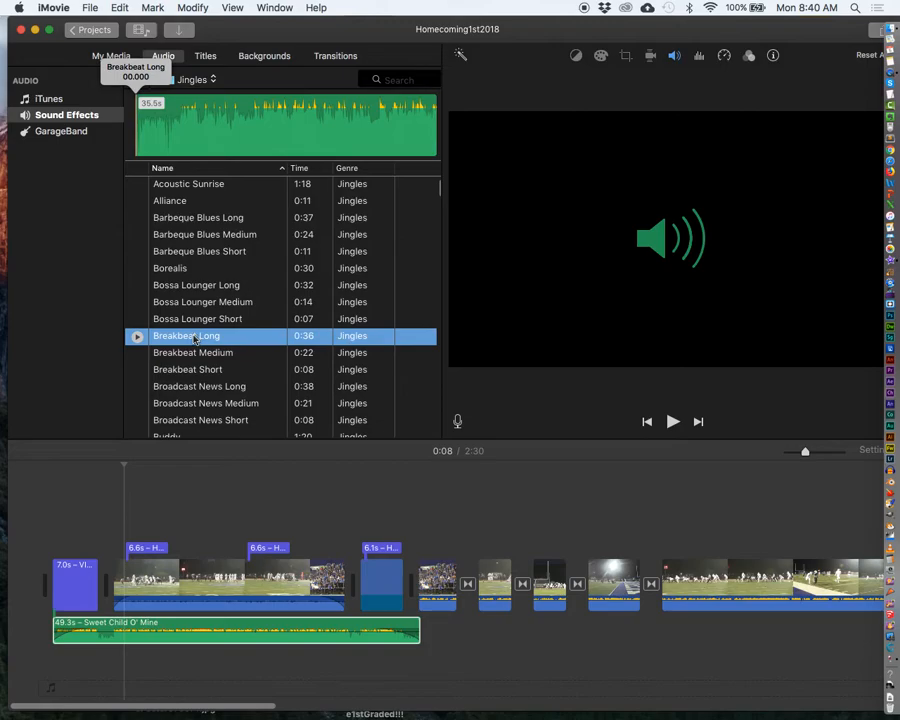
{"action": "left_click_drag", "start_coordinate": [185, 343], "coordinate": [424, 636]}
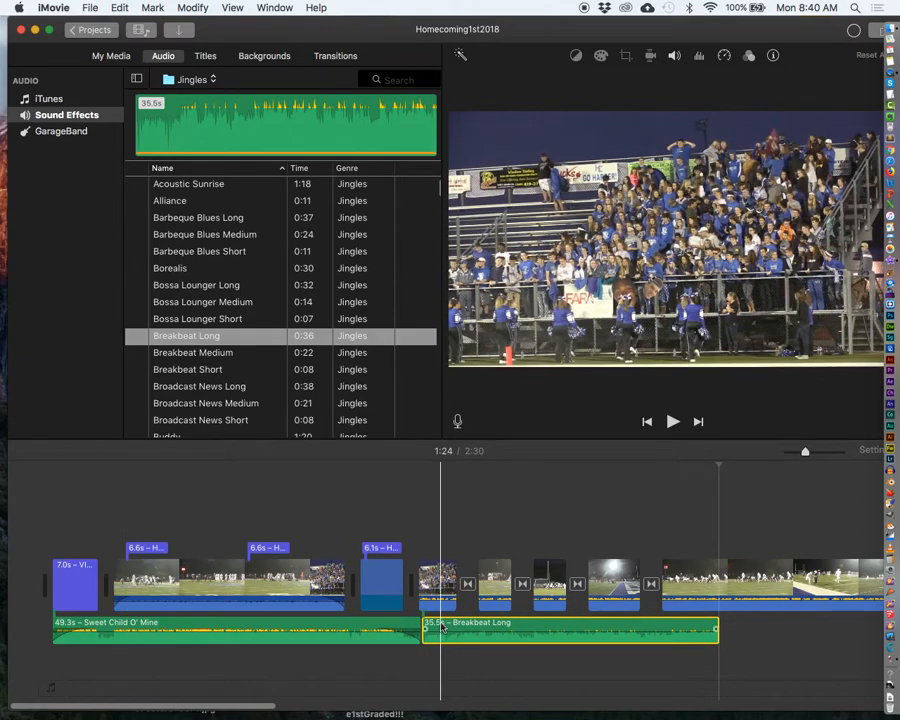
{"action": "key", "text": "space"}
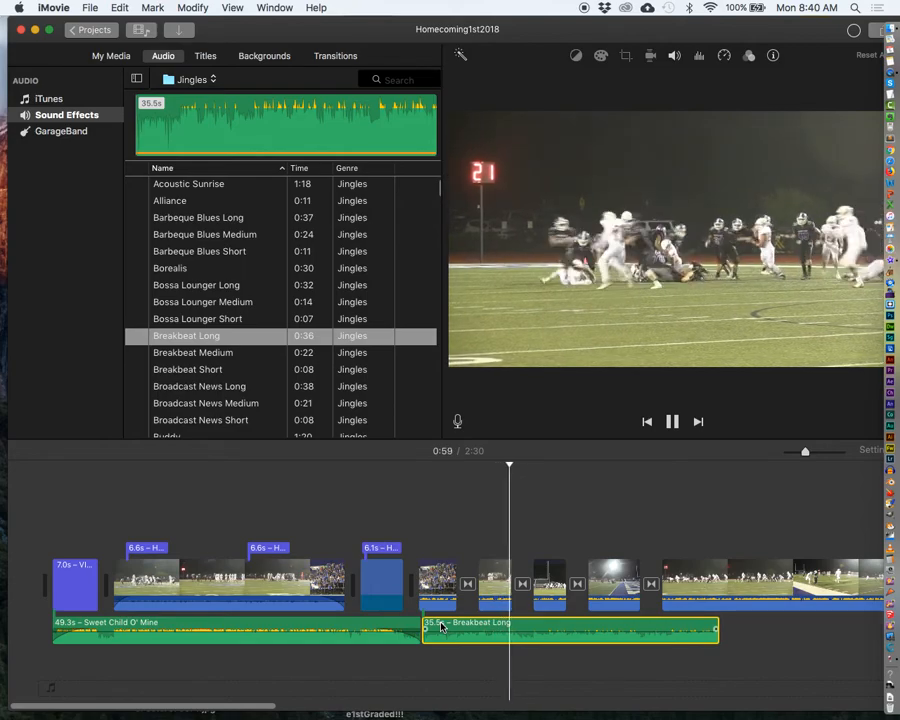
{"action": "key", "text": "space"}
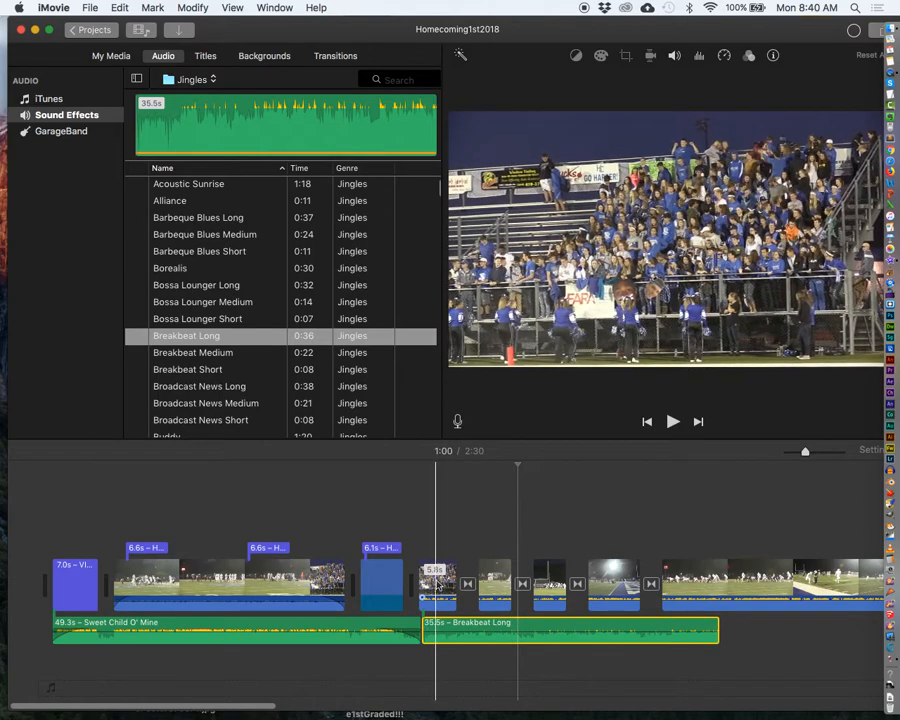
Step: Set the volume of all clips from the crowd shot after Halftime through the long football clip to 66%
{"action": "left_click", "coordinate": [438, 585]}
{"action": "left_click", "coordinate": [730, 585], "text": "shift"}
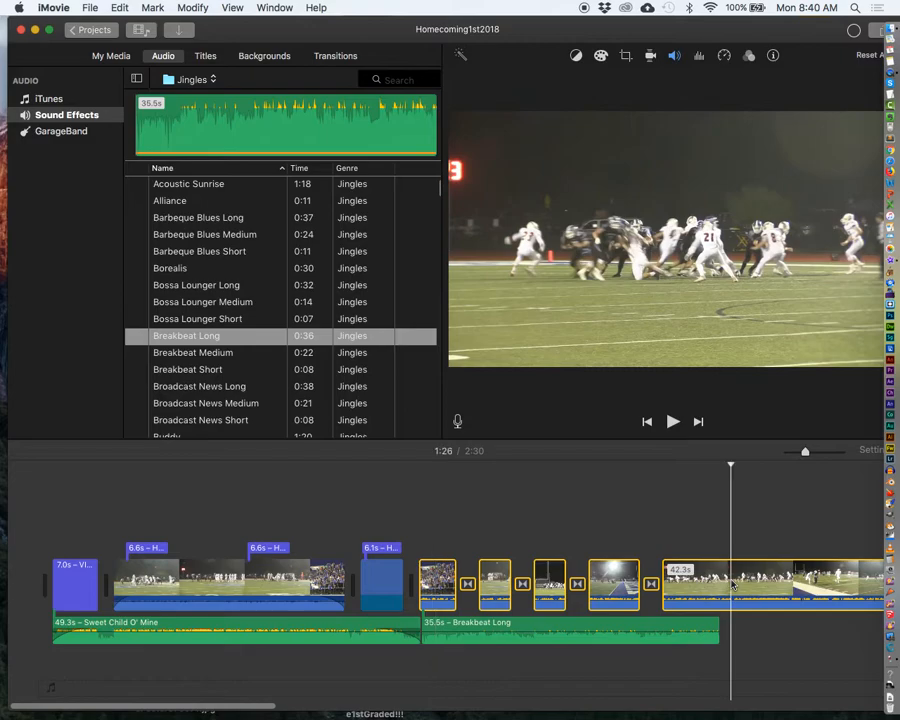
{"action": "left_click", "coordinate": [675, 58]}
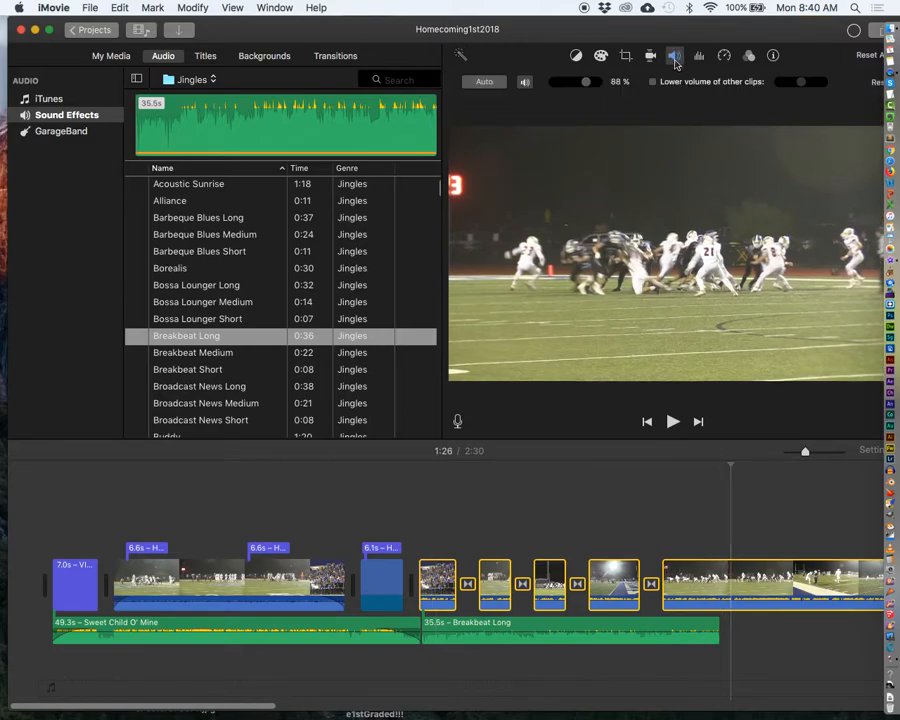
{"action": "left_click_drag", "start_coordinate": [585, 83], "coordinate": [577, 88]}
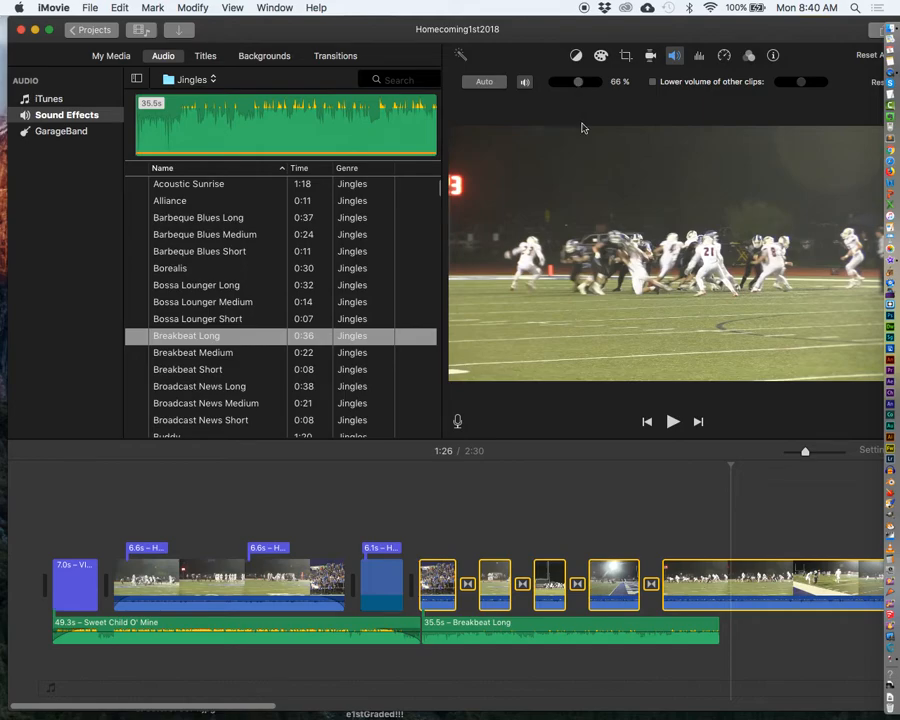
Step: Set the volume of the Breakbeat Long clip to 132% and play back the section from its start
{"action": "left_click", "coordinate": [572, 630]}
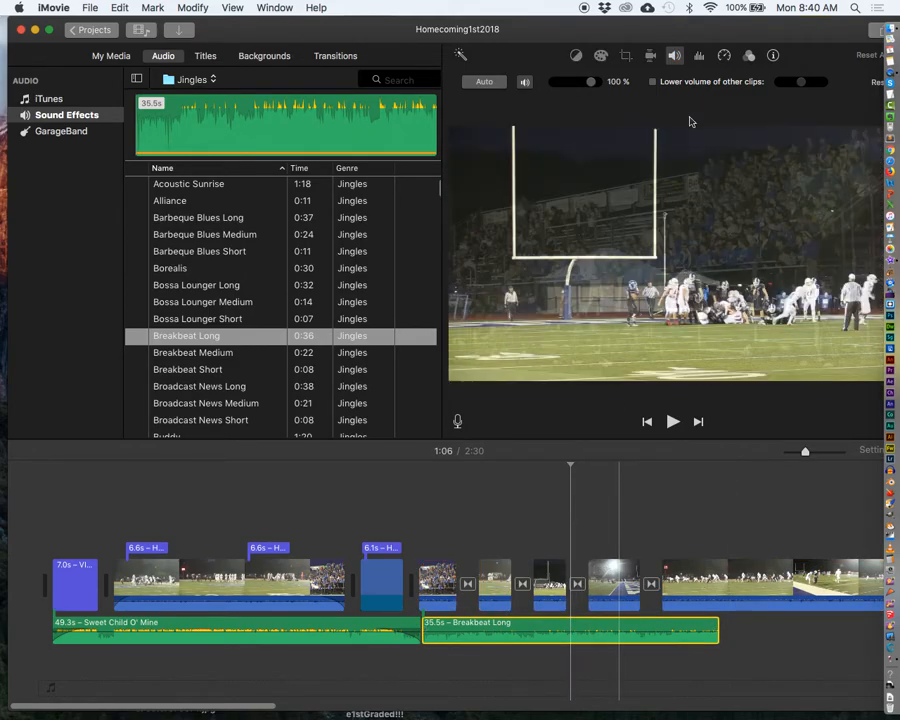
{"action": "left_click_drag", "start_coordinate": [591, 83], "coordinate": [593, 85]}
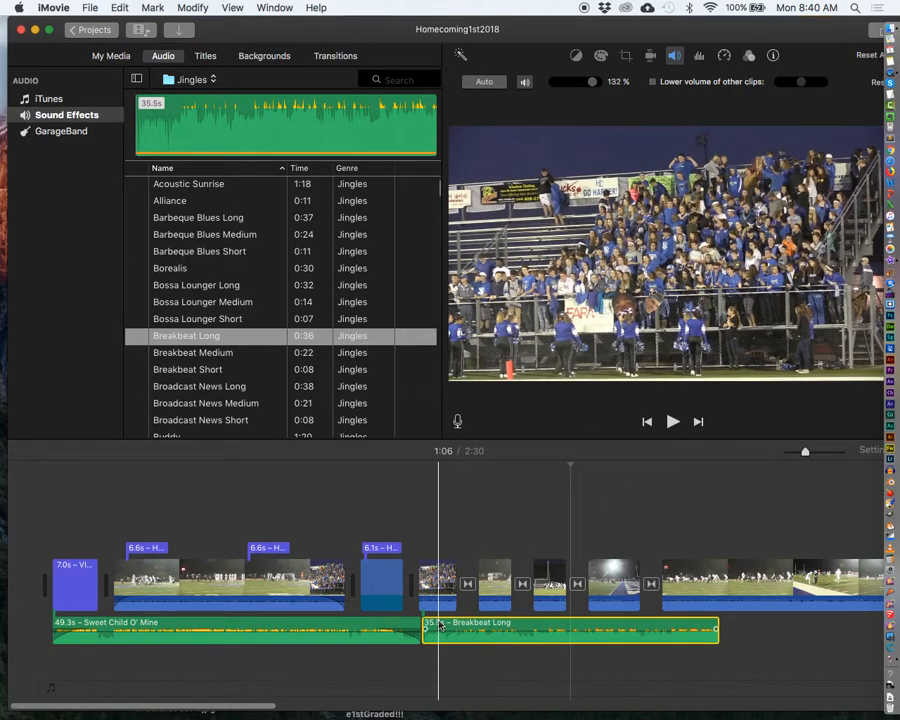
{"action": "key", "text": "space"}
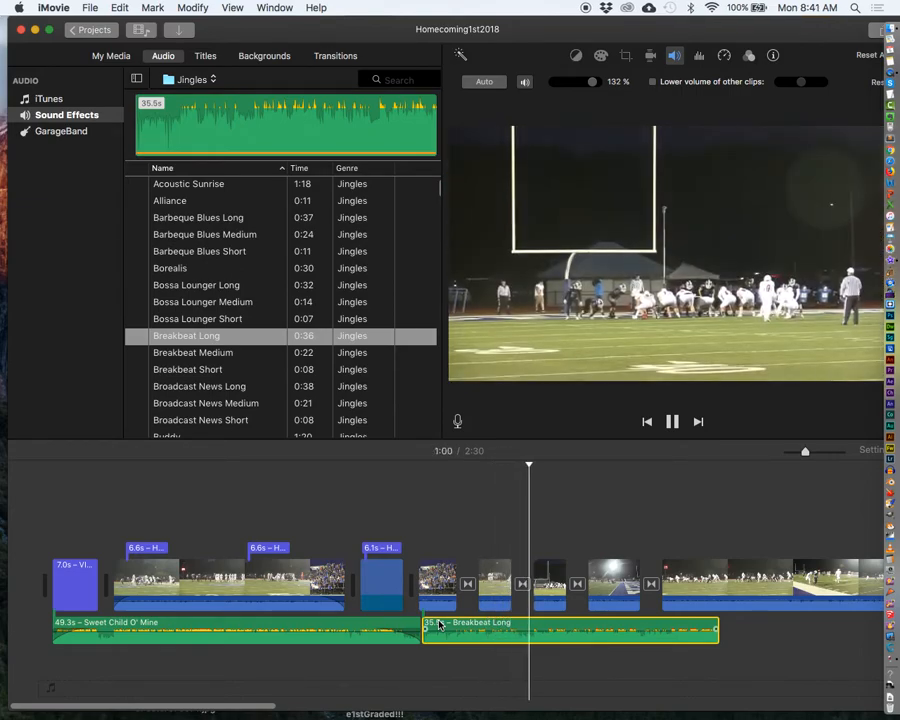
{"action": "key", "text": "space"}
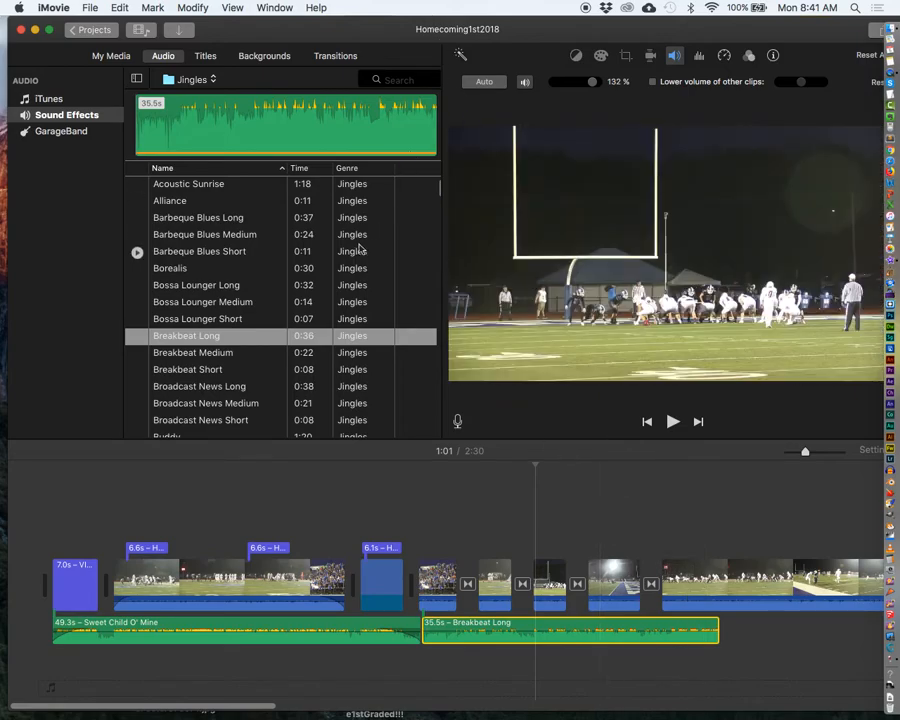
{"action": "scroll", "coordinate": [235, 250], "scroll_direction": "down", "scroll_amount": 15}
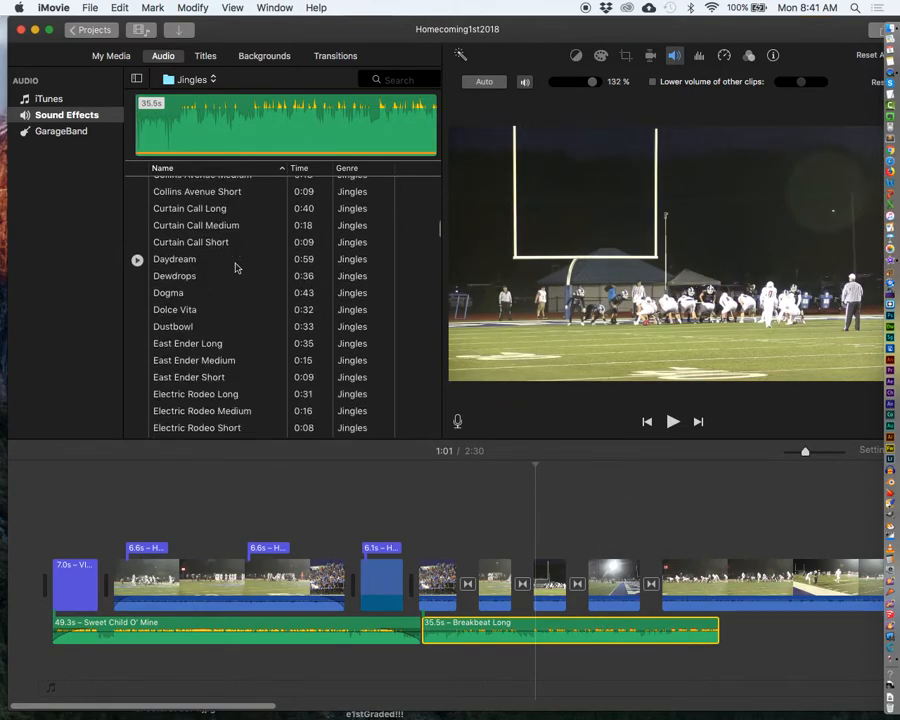
{"action": "scroll", "coordinate": [236, 264], "scroll_direction": "down", "scroll_amount": 5}
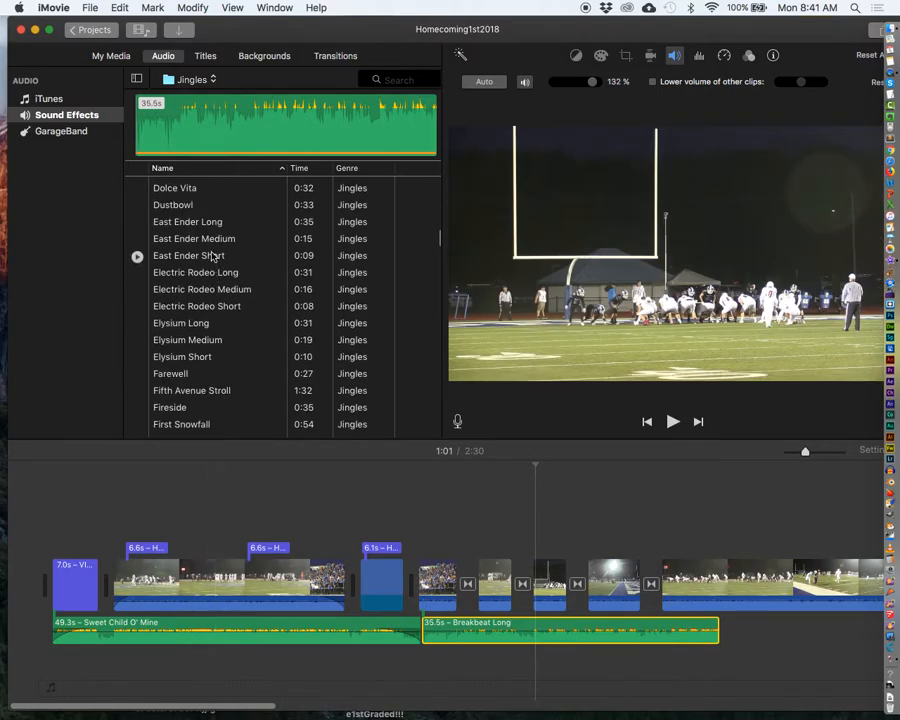
{"action": "scroll", "coordinate": [252, 300], "scroll_direction": "down", "scroll_amount": 3}
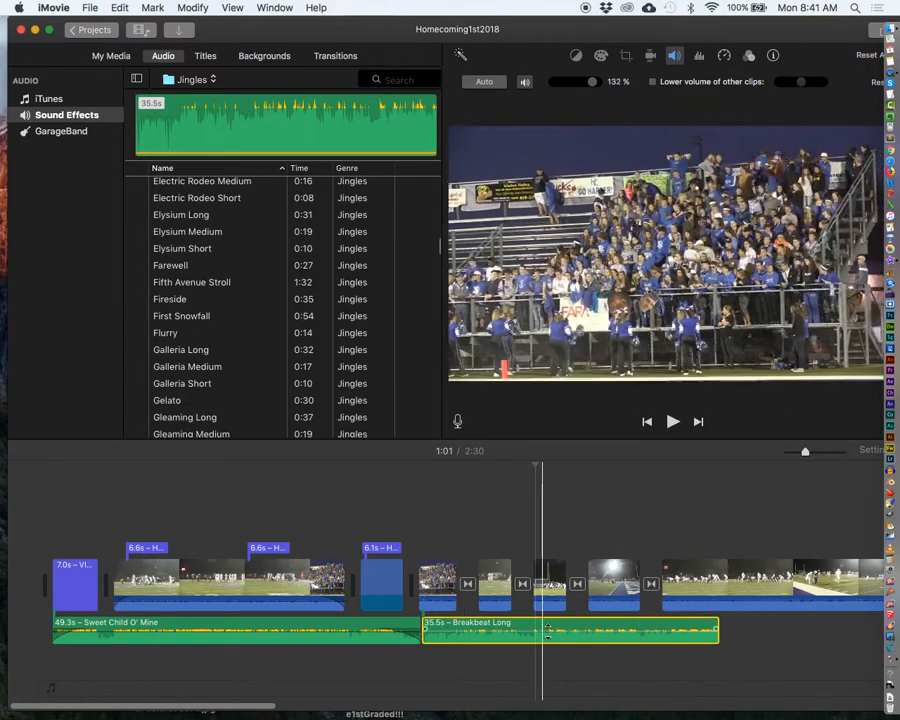
Step: Duplicate the Breakbeat Long clip in the timeline, placing the copy just after the original beneath the long football clip
{"action": "left_click", "coordinate": [646, 626]}
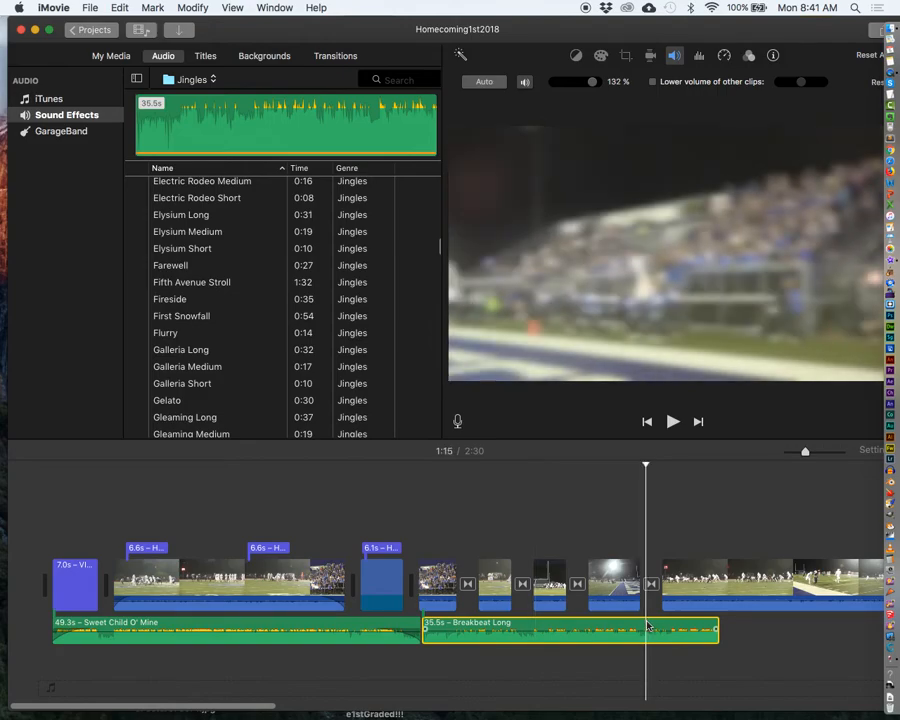
{"action": "left_click", "coordinate": [726, 623]}
{"action": "scroll", "coordinate": [726, 625], "scroll_direction": "right", "scroll_amount": 10}
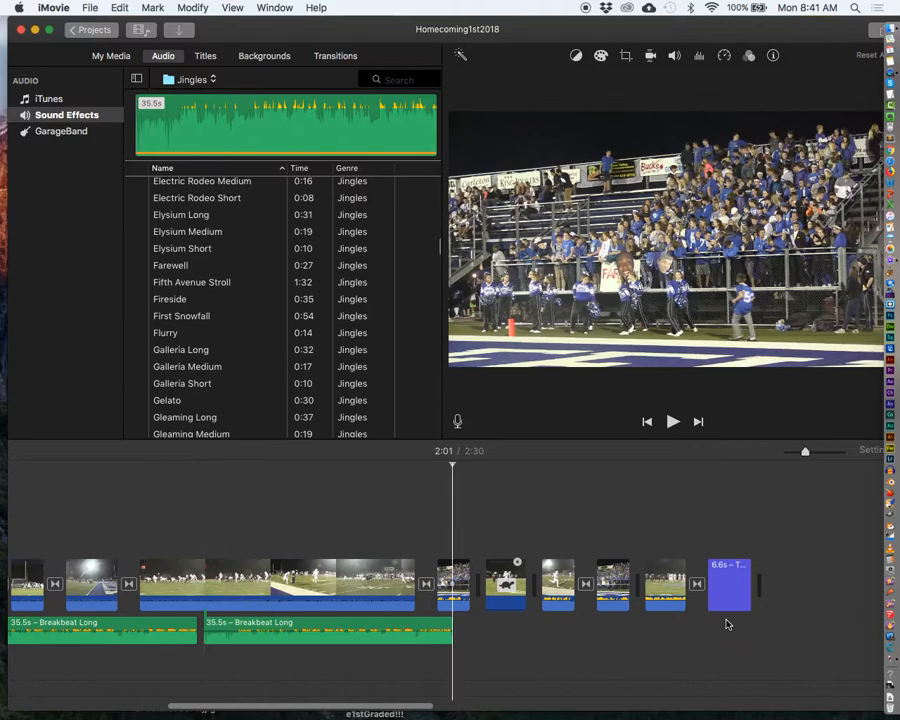
Step: Fade in the start of the first Breakbeat Long clip and trim its end to leave 33.5 seconds
{"action": "left_click_drag", "start_coordinate": [320, 708], "coordinate": [202, 706]}
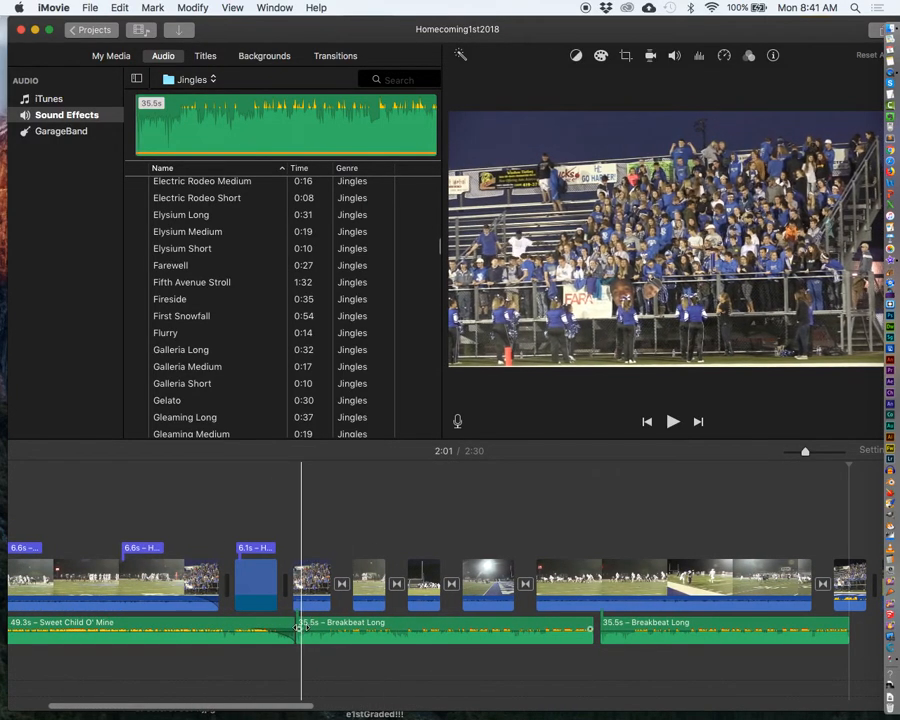
{"action": "left_click_drag", "start_coordinate": [299, 629], "coordinate": [316, 628]}
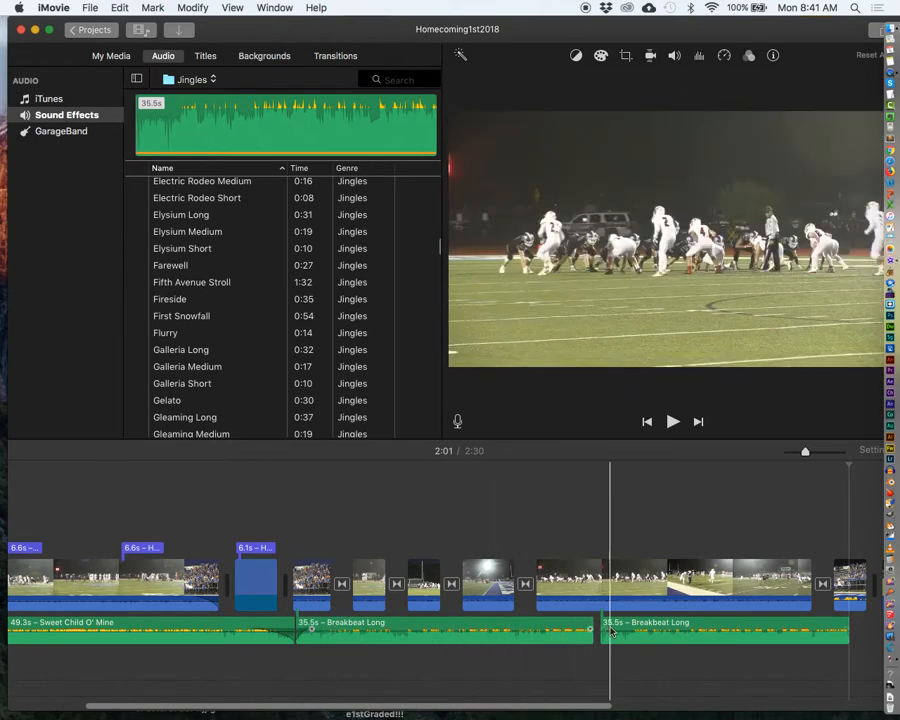
{"action": "mouse_move", "coordinate": [591, 622]}
{"action": "left_mouse_down"}
{"action": "mouse_move", "coordinate": [522, 622]}
{"action": "mouse_move", "coordinate": [640, 625]}
{"action": "mouse_move", "coordinate": [587, 625]}
{"action": "left_mouse_up"}
{"action": "scroll", "coordinate": [230, 277], "scroll_direction": "down", "scroll_amount": 10}
{"action": "scroll", "coordinate": [230, 277], "scroll_direction": "up", "scroll_amount": 15}
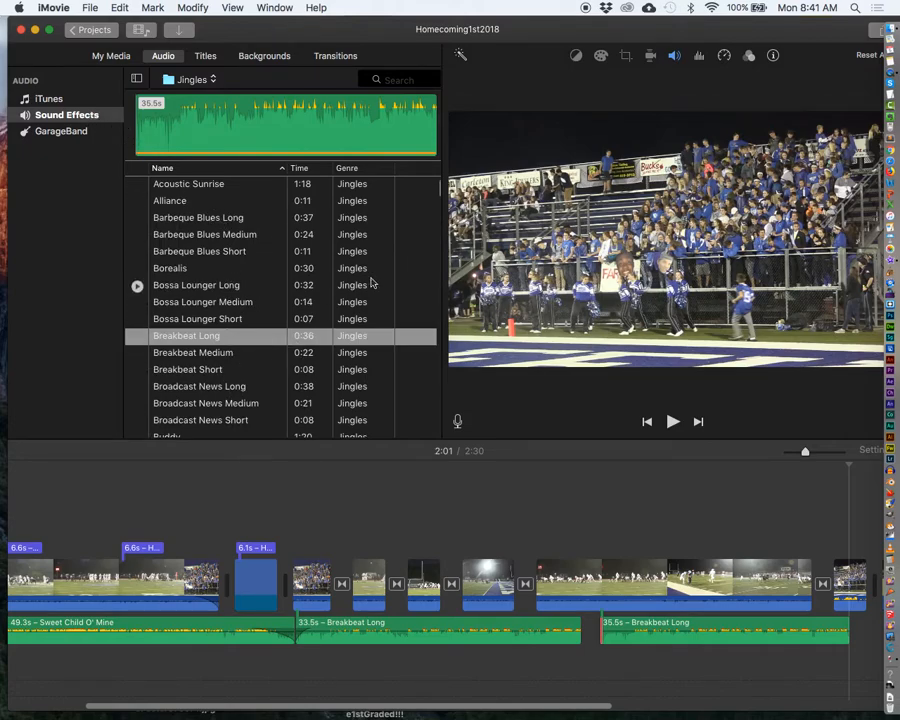
{"action": "mouse_move", "coordinate": [504, 44]}
{"action": "left_mouse_down"}
{"action": "mouse_move", "coordinate": [518, 34]}
{"action": "mouse_move", "coordinate": [562, 34]}
{"action": "mouse_move", "coordinate": [510, 30]}
{"action": "left_mouse_up"}
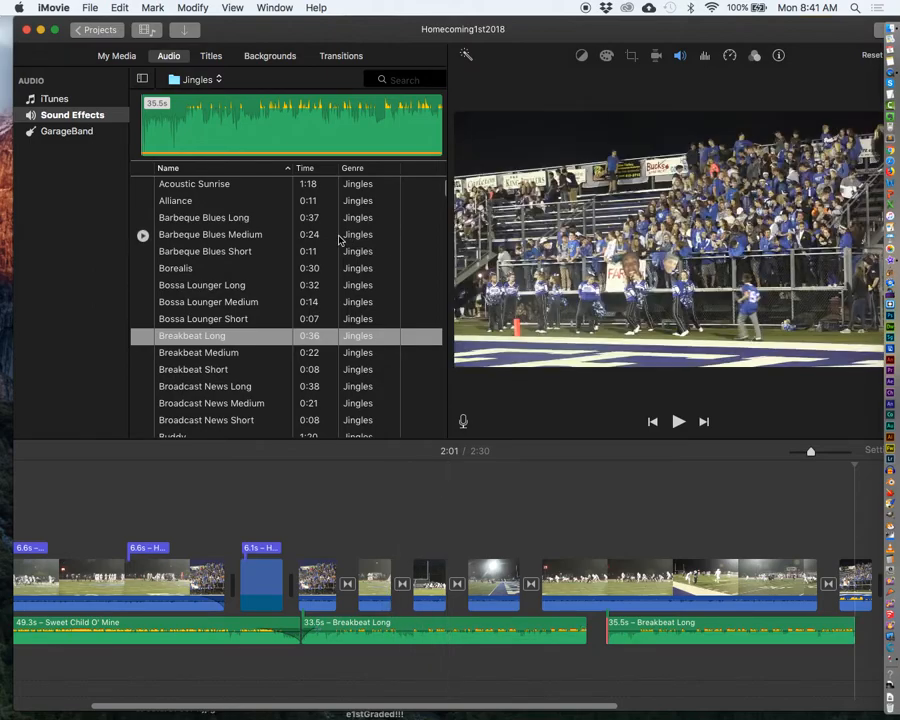
{"action": "left_click_drag", "start_coordinate": [265, 31], "coordinate": [285, 31]}
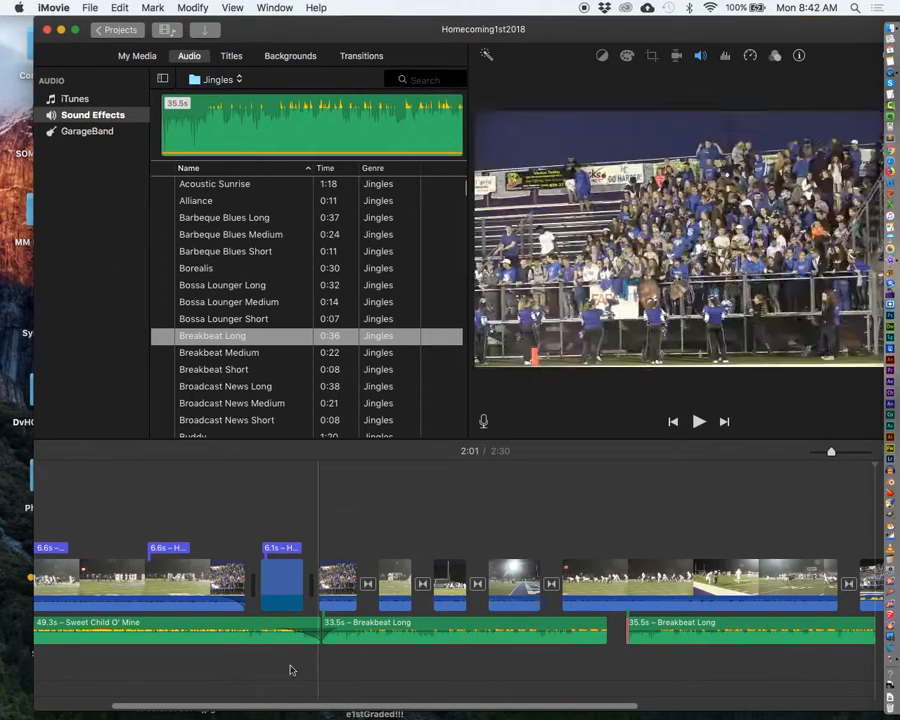
{"action": "left_click_drag", "start_coordinate": [260, 707], "coordinate": [166, 710]}
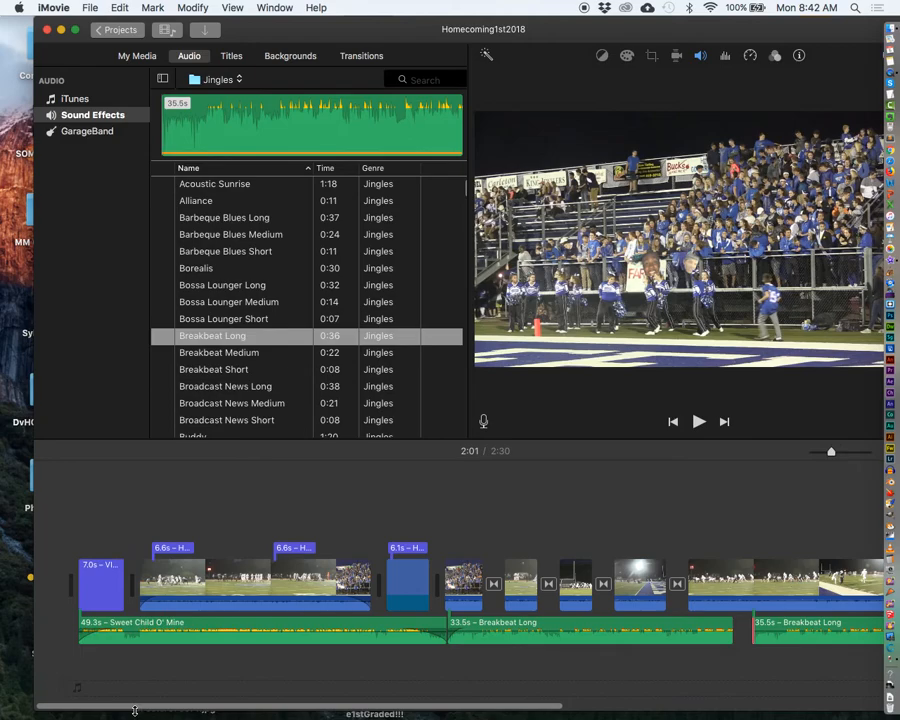